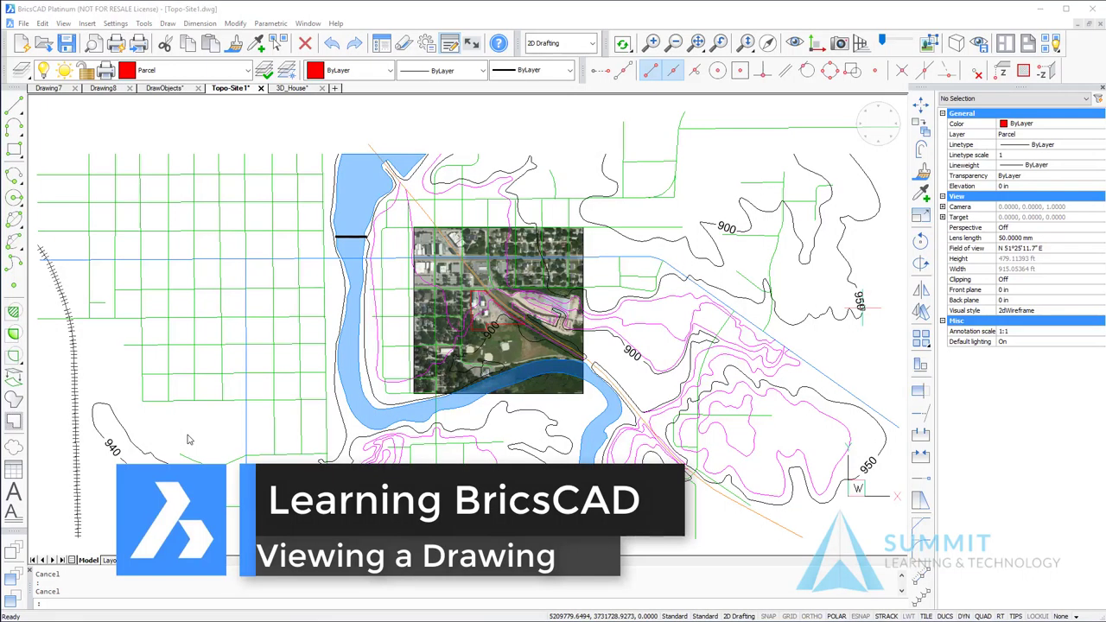
Clear any selection and fit the whole topo map in the view
click(189, 440)
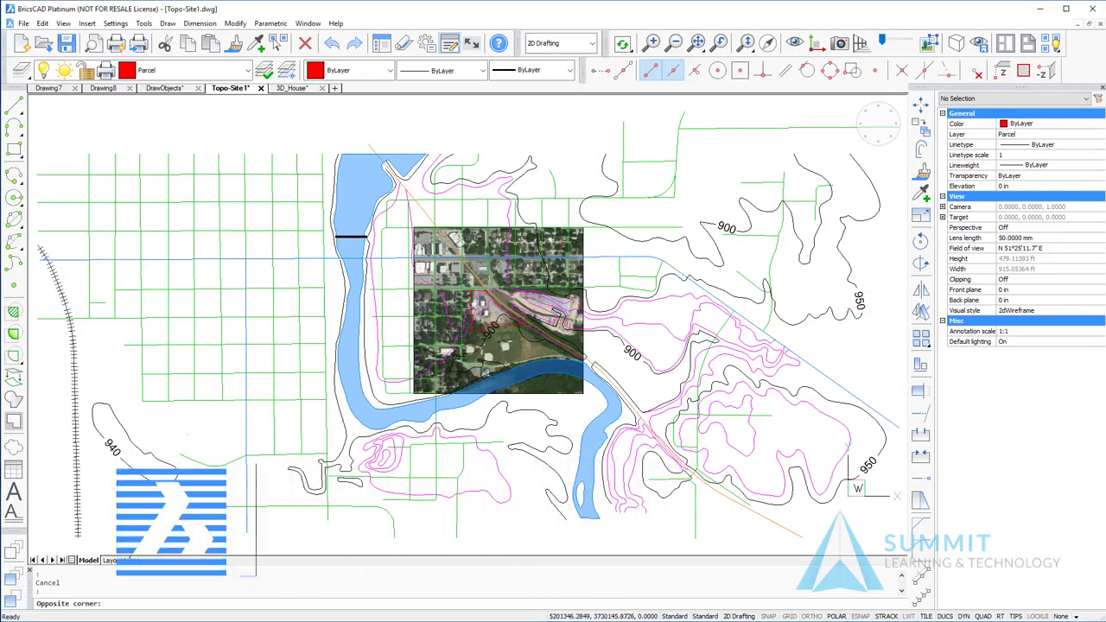
click(192, 440)
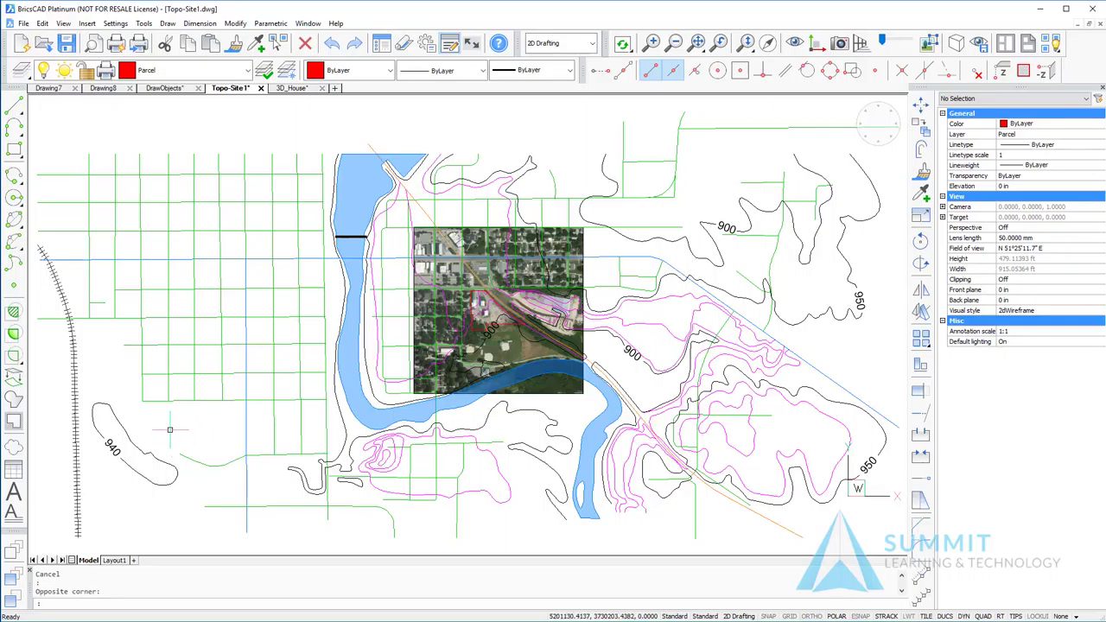
middle_click(170, 429)
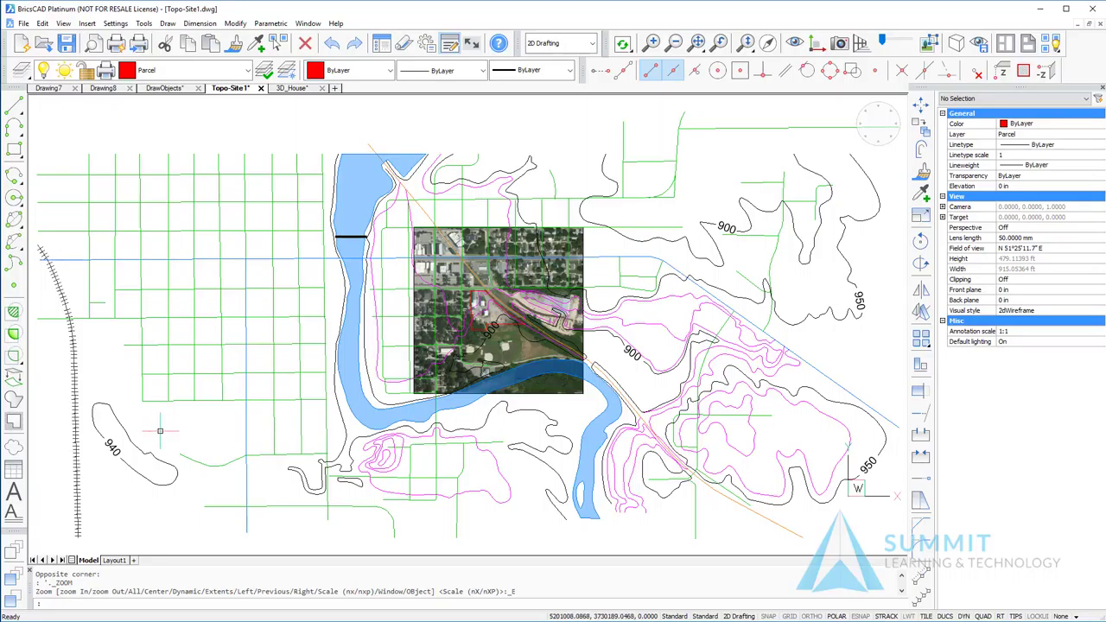
Zoom in and out around the 940 contour, 900 label and river, finishing zoomed out
scroll(87, 464, down, 2)
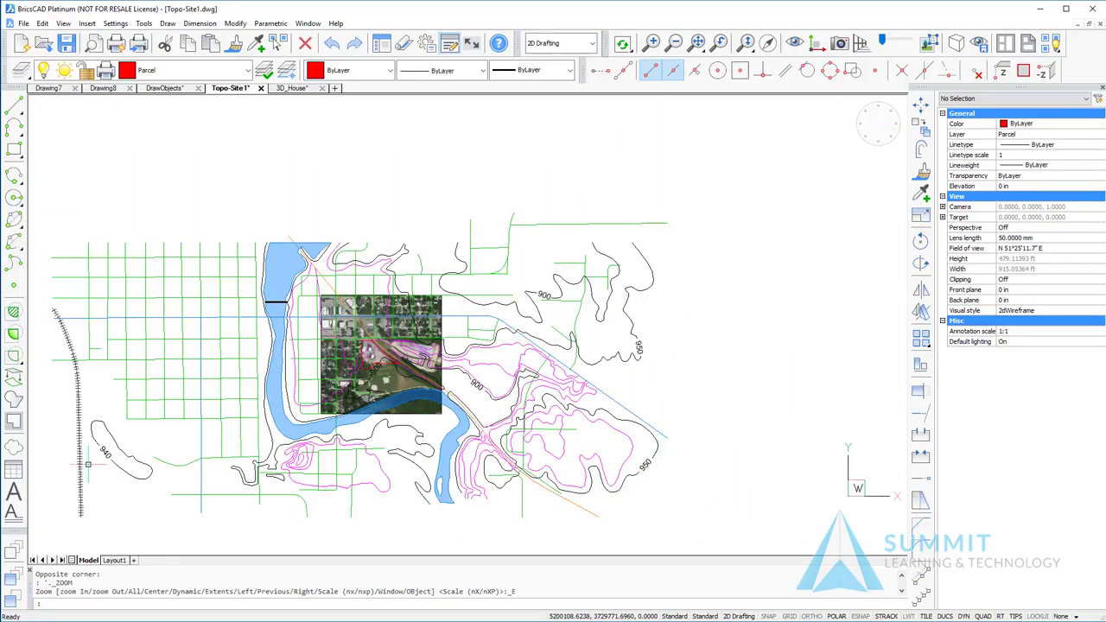
scroll(87, 464, up, 5)
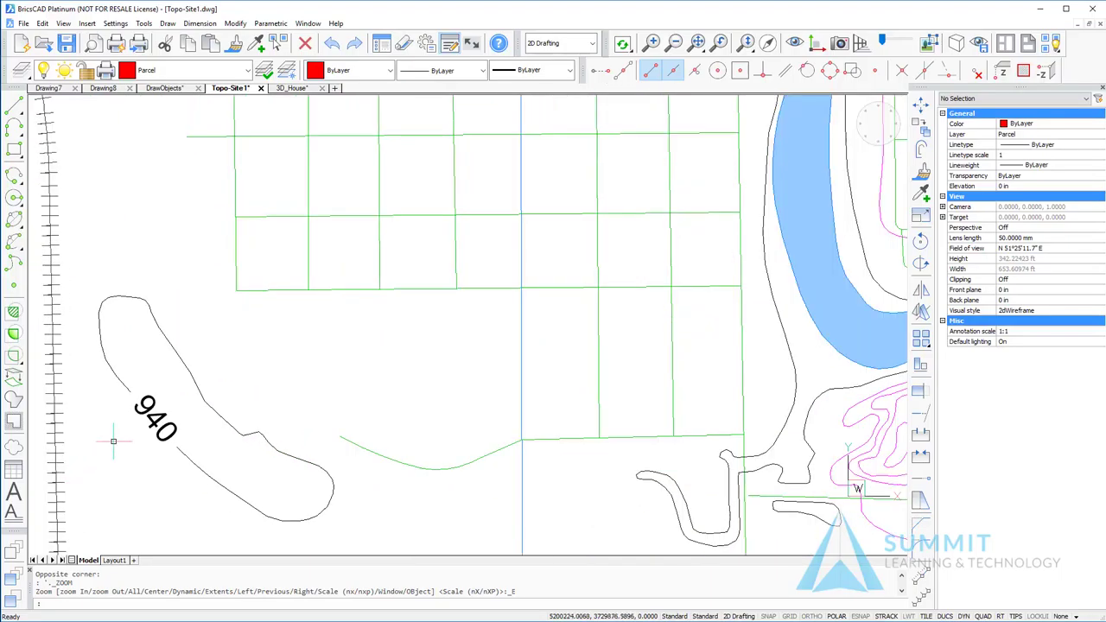
scroll(118, 439, up, 2)
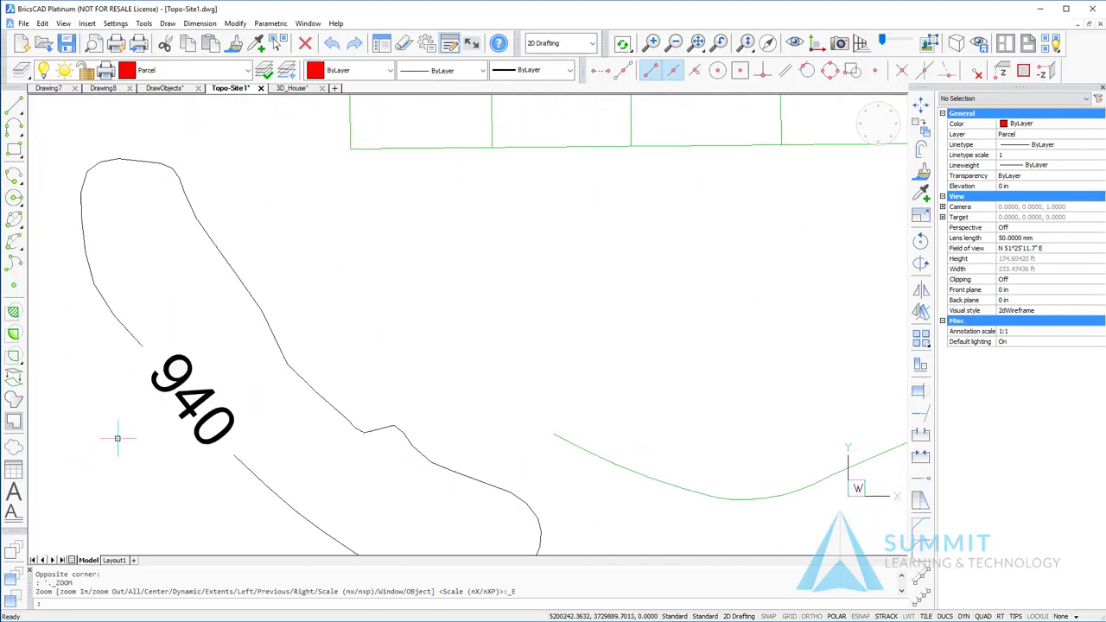
scroll(117, 438, down, 5)
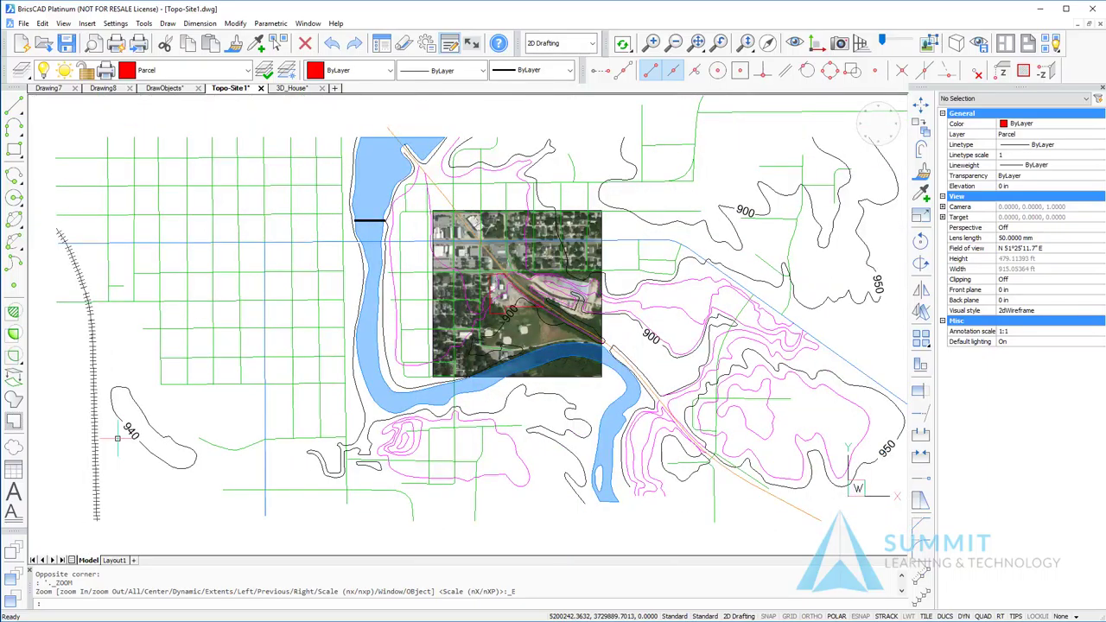
scroll(118, 438, up, 5)
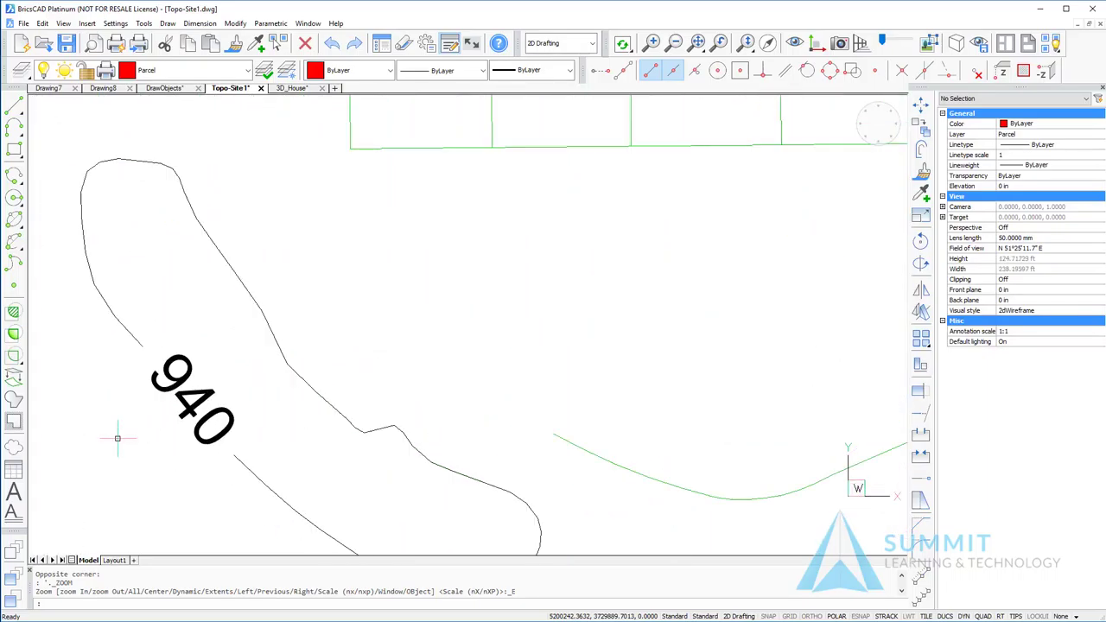
scroll(139, 442, down, 5)
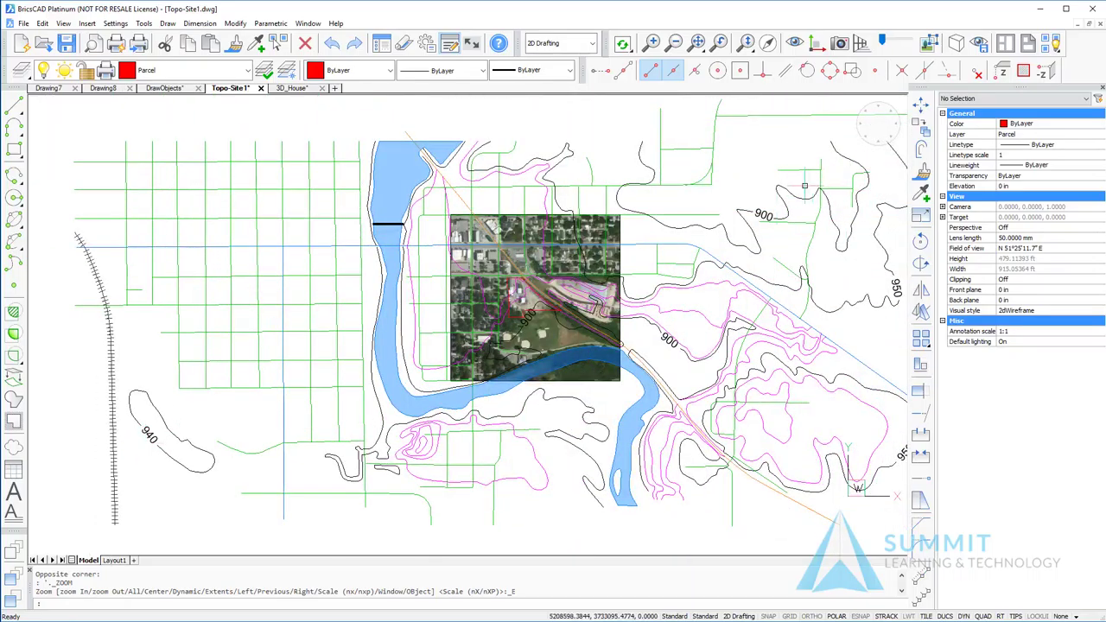
scroll(777, 229, up, 4)
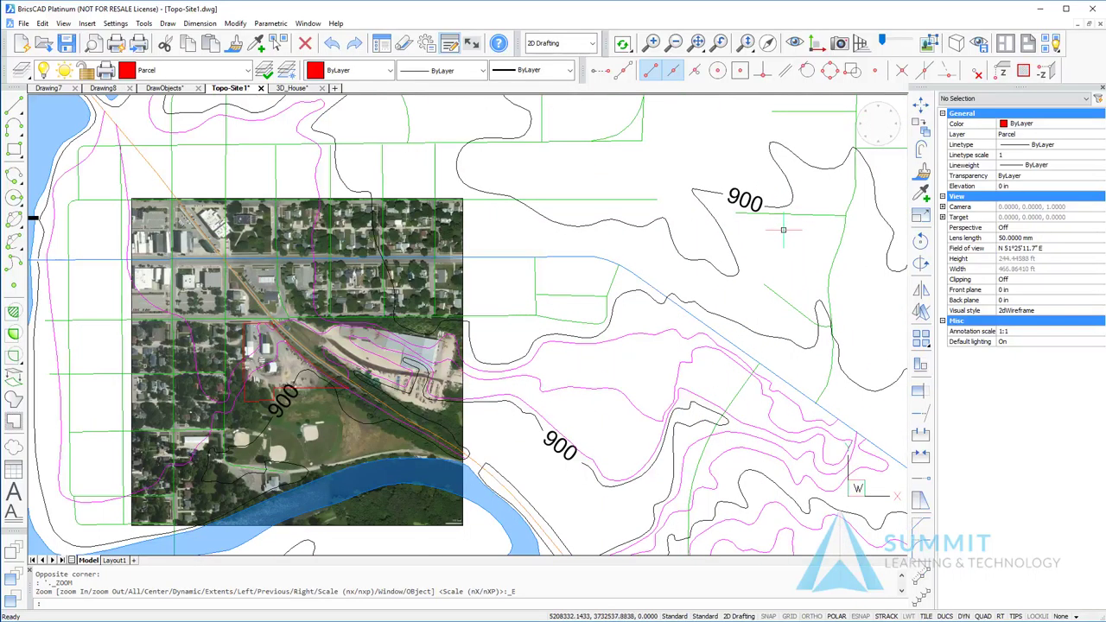
scroll(613, 273, down, 2)
scroll(613, 272, up, 4)
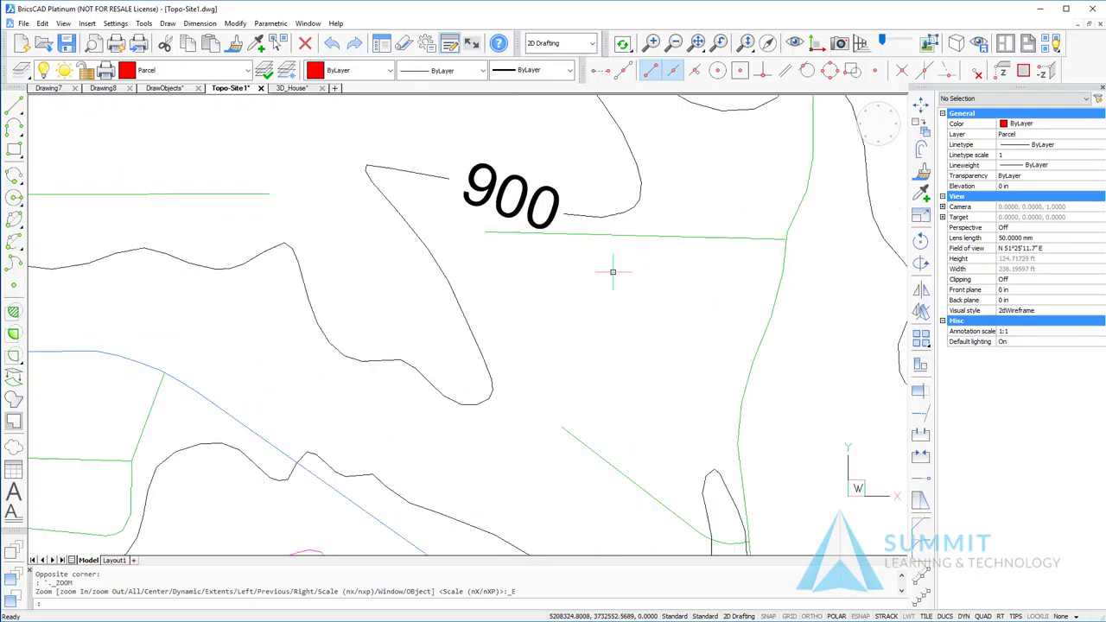
scroll(613, 273, down, 5)
scroll(613, 272, down, 4)
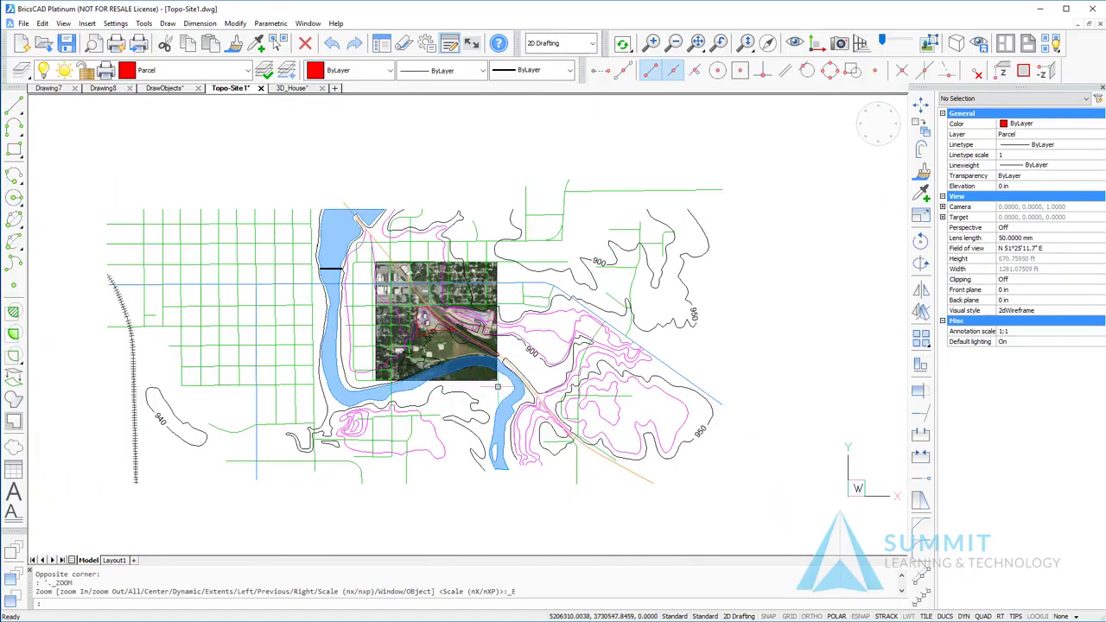
scroll(499, 389, up, 6)
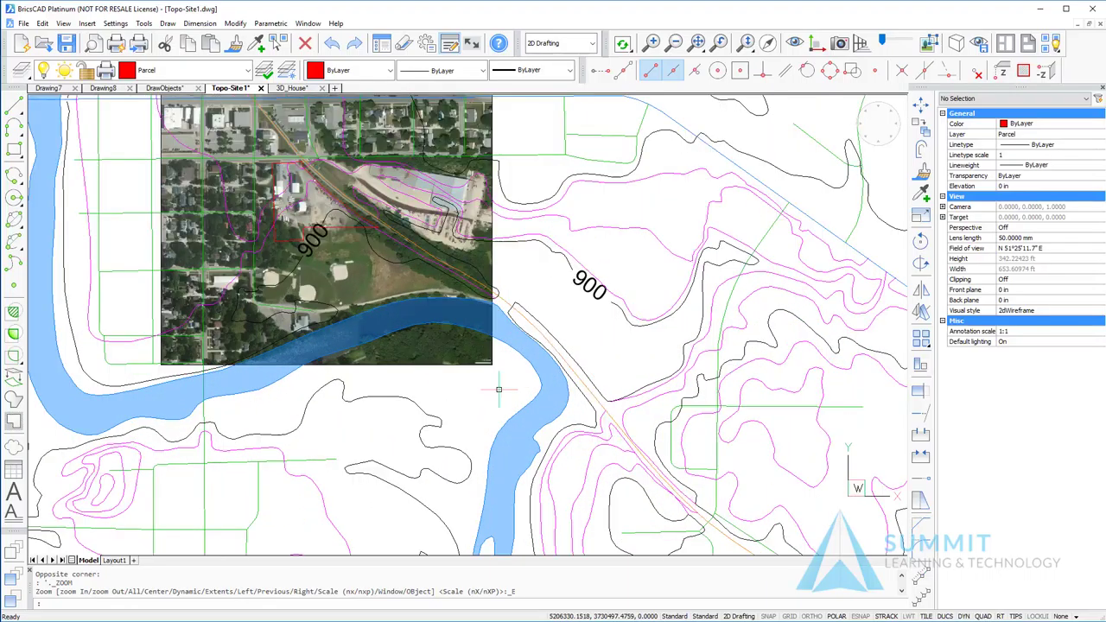
scroll(499, 390, up, 6)
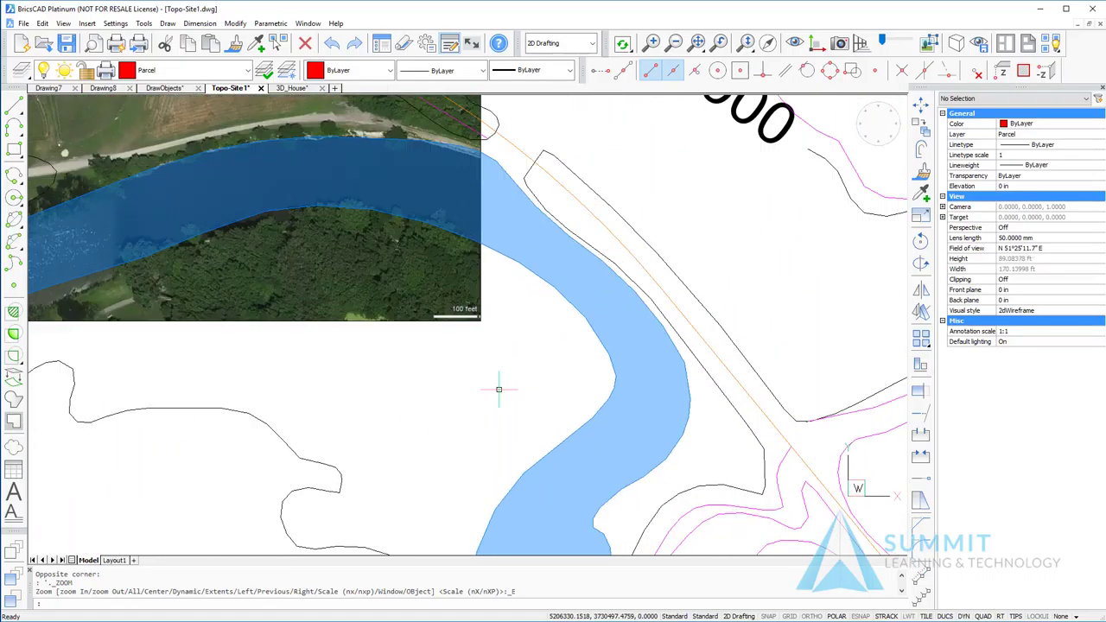
scroll(499, 389, down, 6)
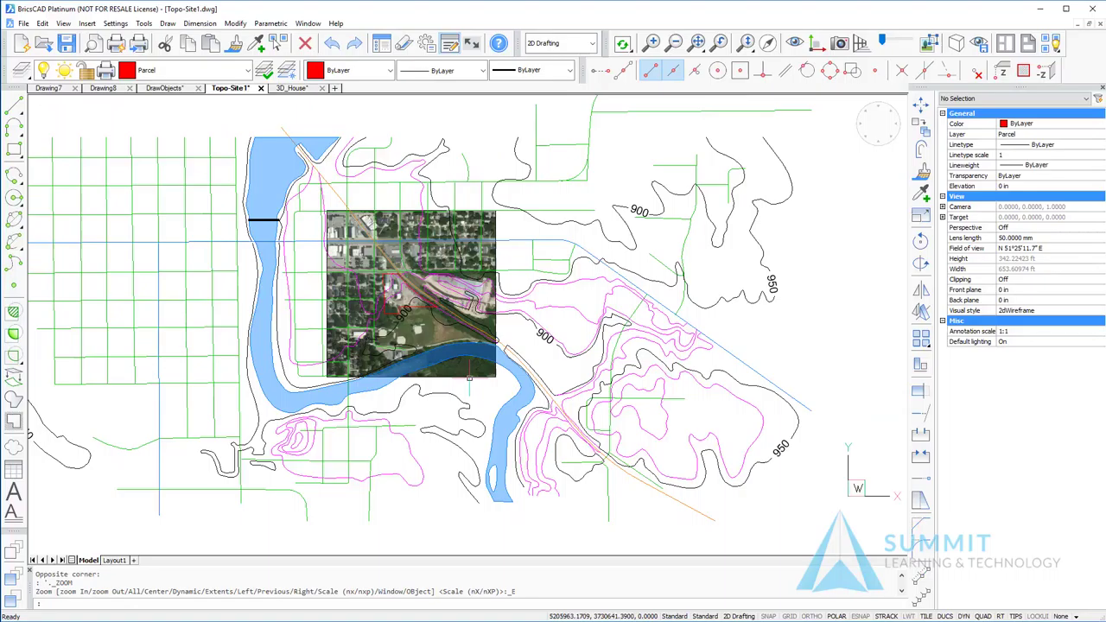
scroll(304, 196, up, 4)
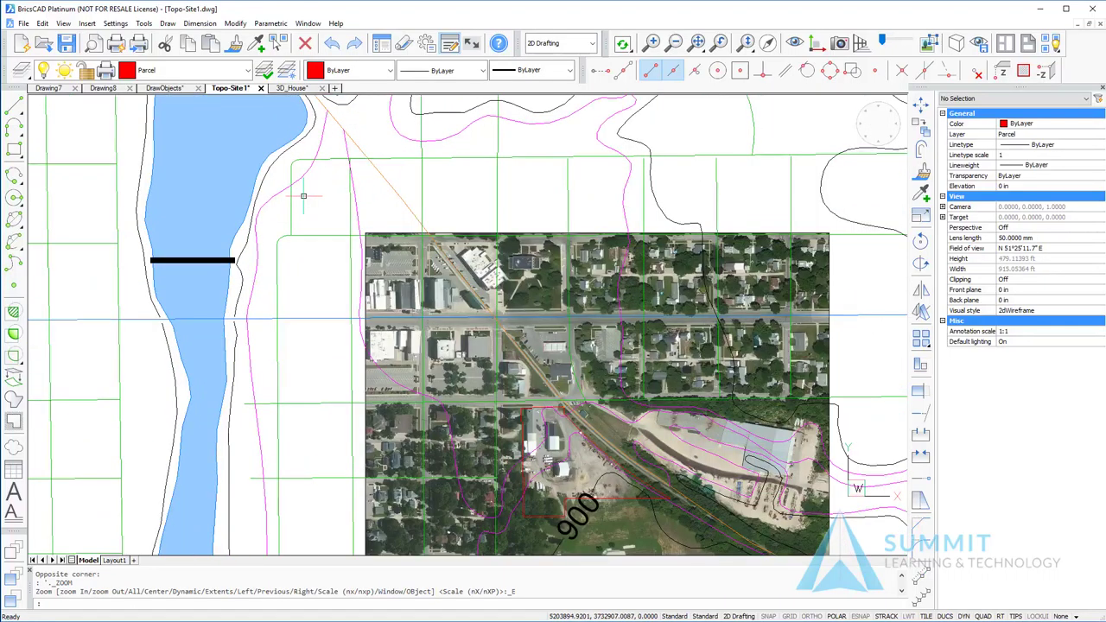
scroll(304, 196, up, 6)
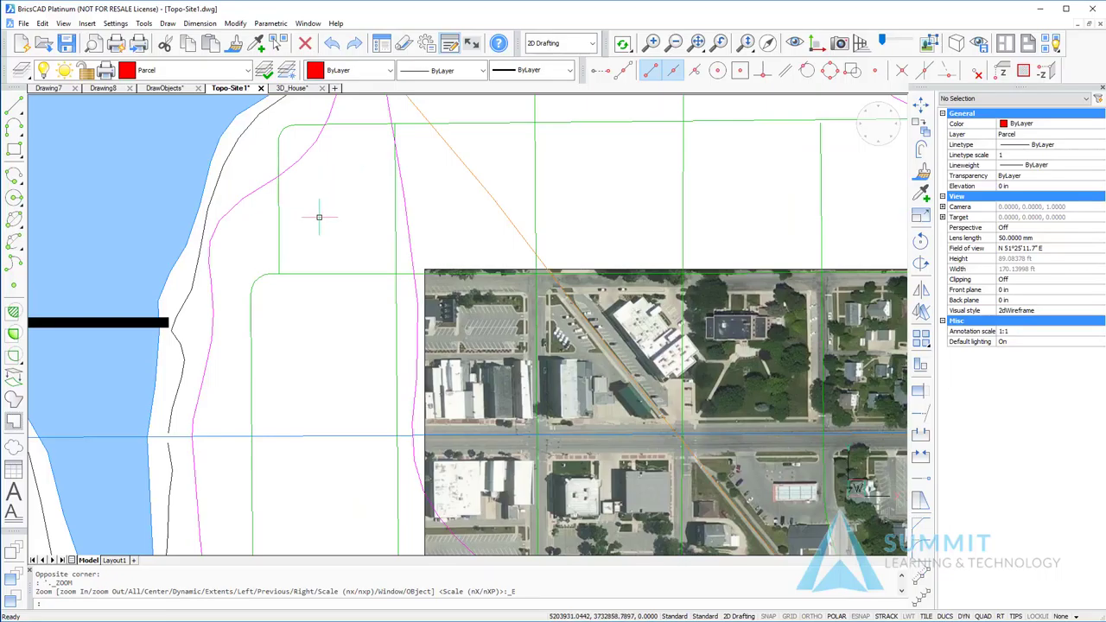
scroll(322, 211, down, 6)
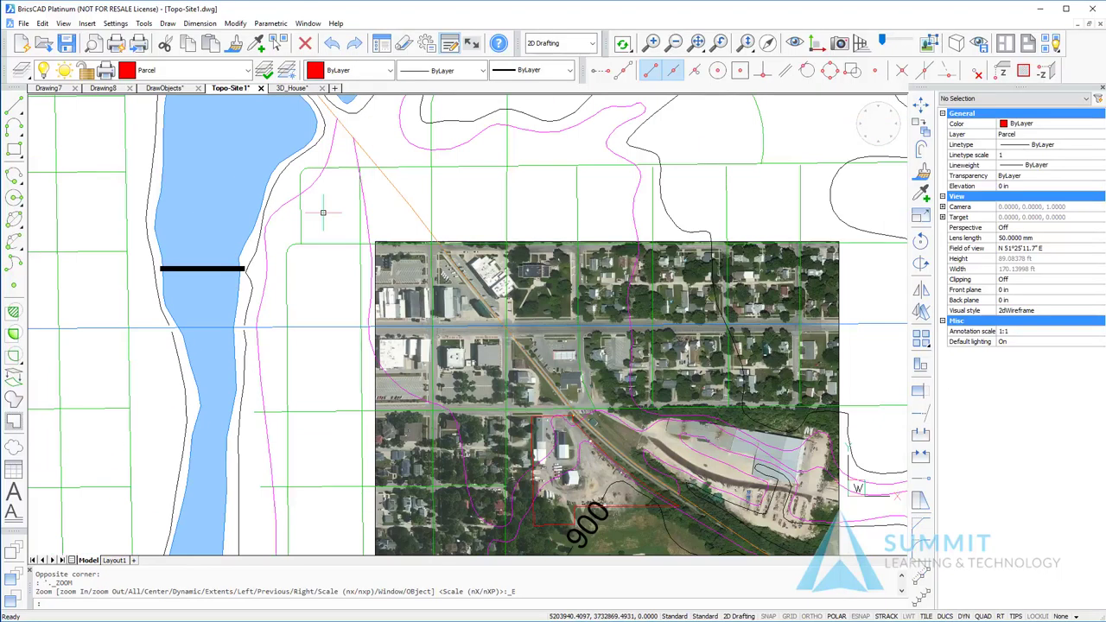
Fit the map to extents, pan it around, then zoom out and centre it with margins
middle_click(322, 212)
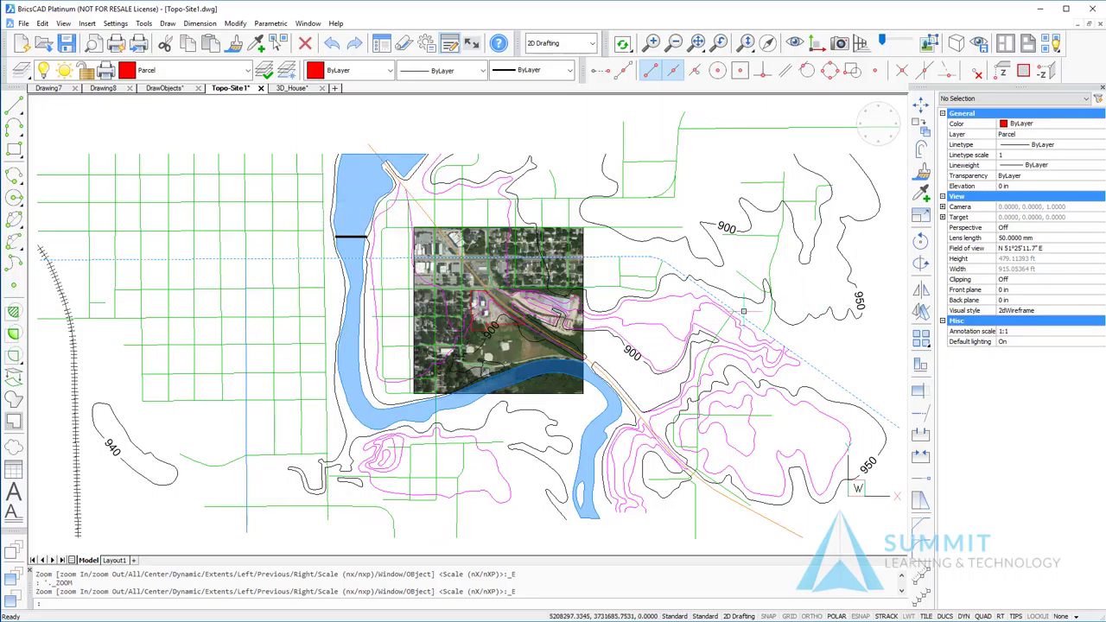
mouse_move(746, 260)
middle_down()
mouse_move(389, 276)
mouse_move(810, 250)
middle_up()
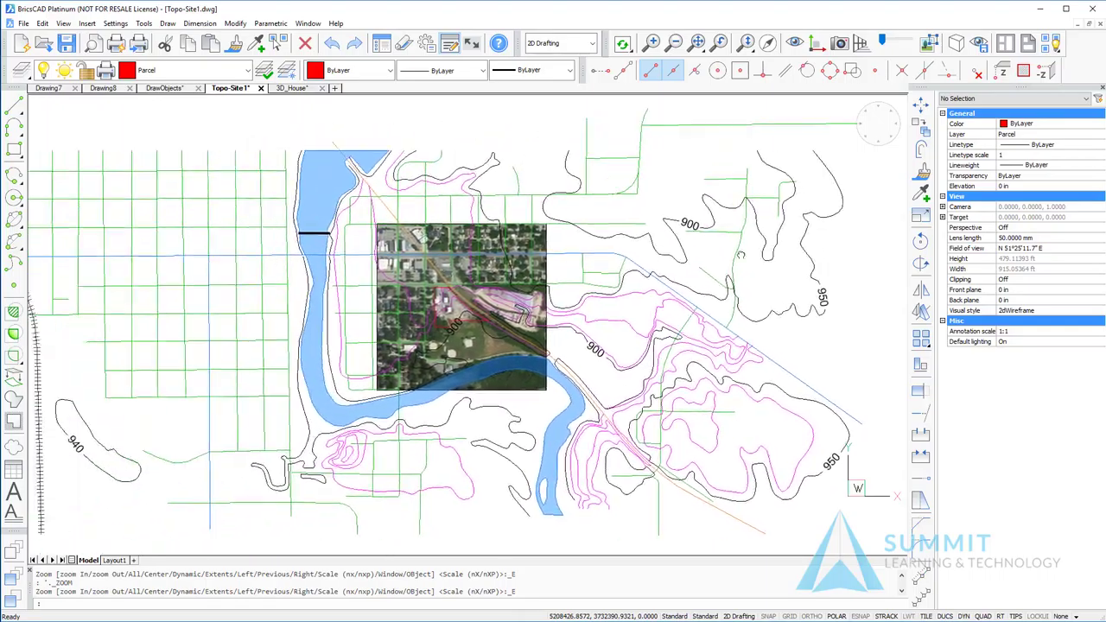
mouse_move(282, 353)
middle_down()
mouse_move(541, 361)
mouse_move(299, 355)
middle_up()
mouse_move(513, 194)
middle_down()
mouse_move(419, 371)
mouse_move(501, 195)
middle_up()
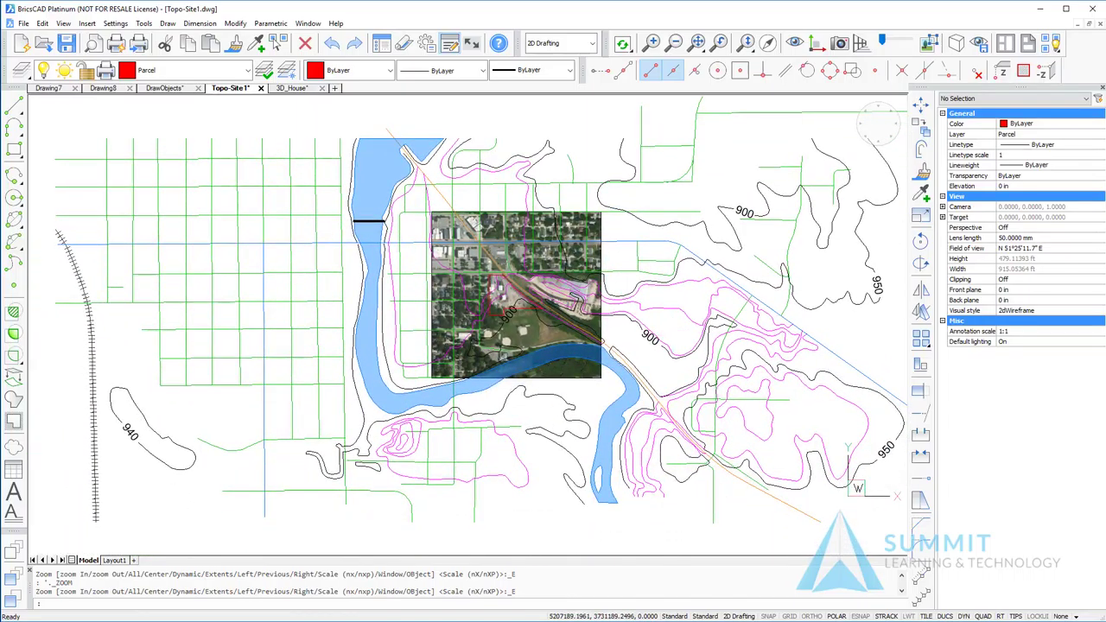
scroll(649, 316, down, 2)
mouse_move(409, 343)
middle_down()
mouse_move(261, 279)
mouse_move(420, 433)
mouse_move(318, 315)
mouse_move(339, 355)
middle_up()
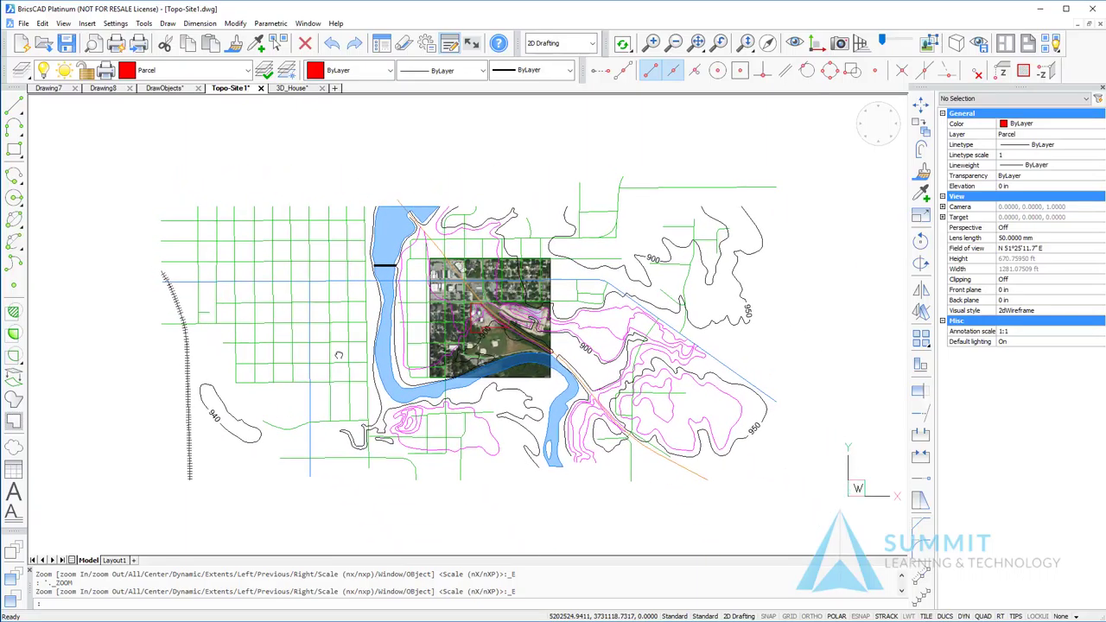
Zoom in gradually on the aerial image with Real-Time Zoom, then bring up its exit options
scroll(466, 339, up, 2)
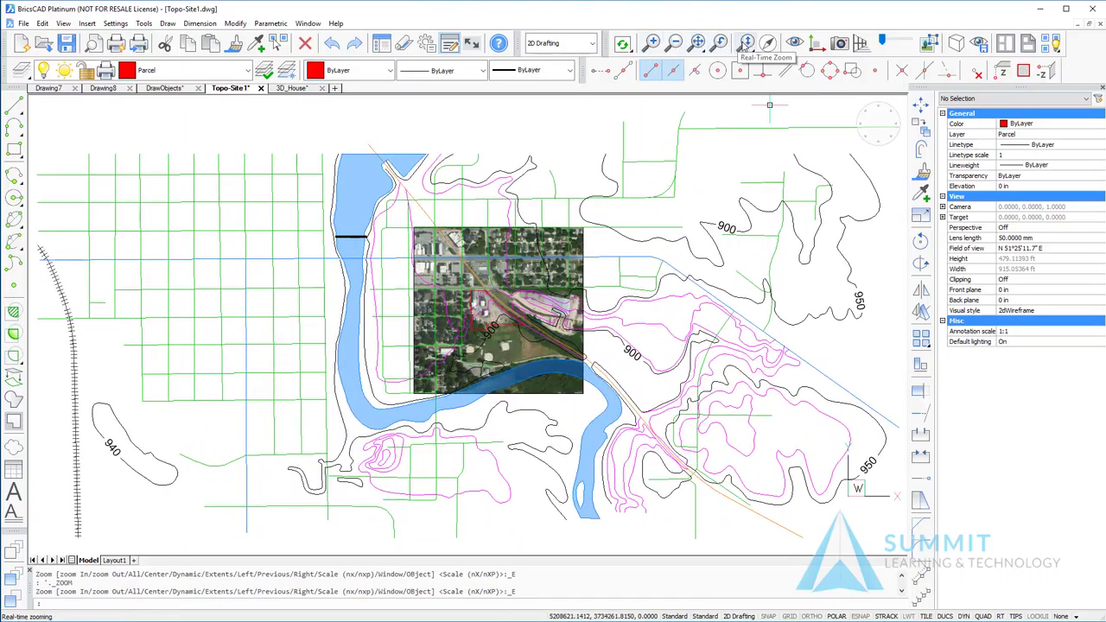
click(746, 43)
mouse_move(628, 373)
mouse_down()
mouse_move(629, 344)
mouse_move(622, 427)
mouse_move(629, 320)
mouse_move(626, 393)
mouse_move(629, 362)
mouse_move(628, 379)
mouse_up()
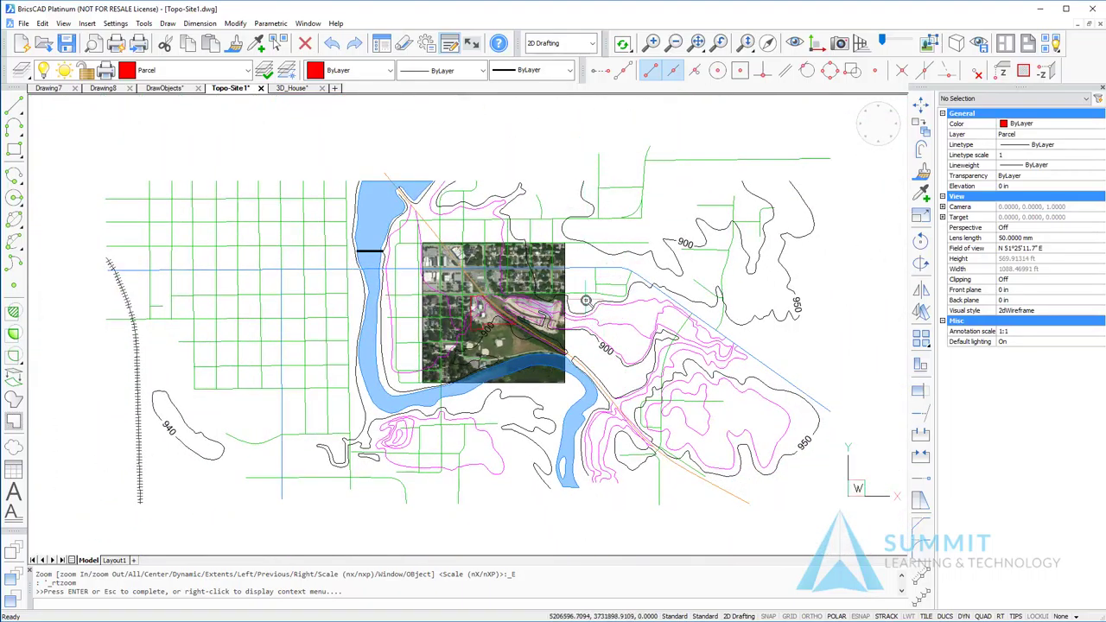
right_click(288, 147)
End real-time zoom, window-zoom onto the aerial image, then return to full extents
click(312, 155)
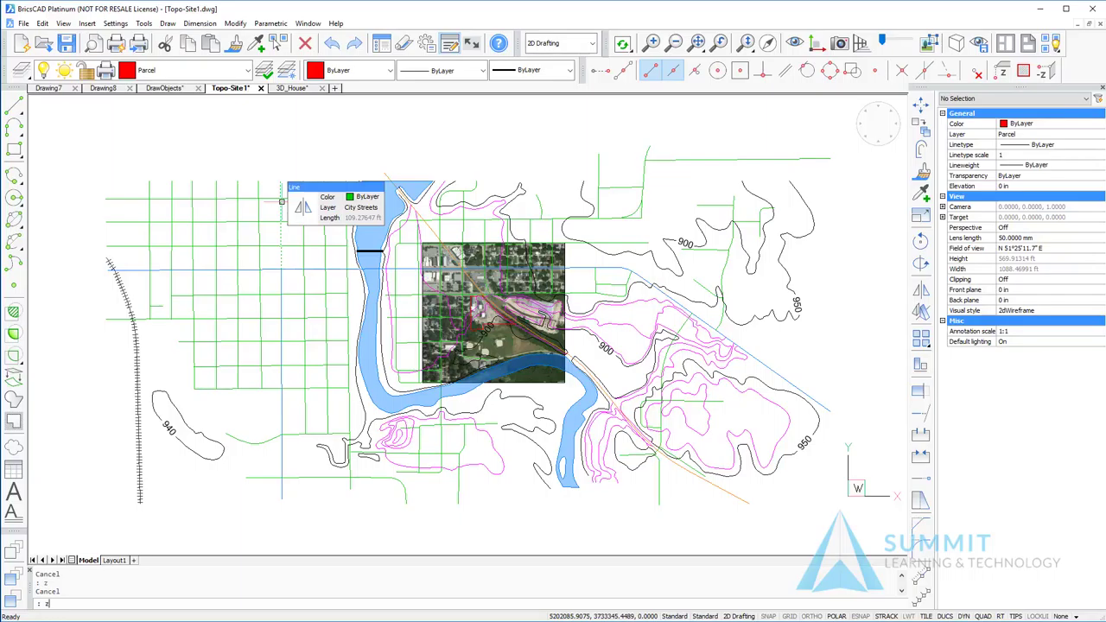
key(Return)
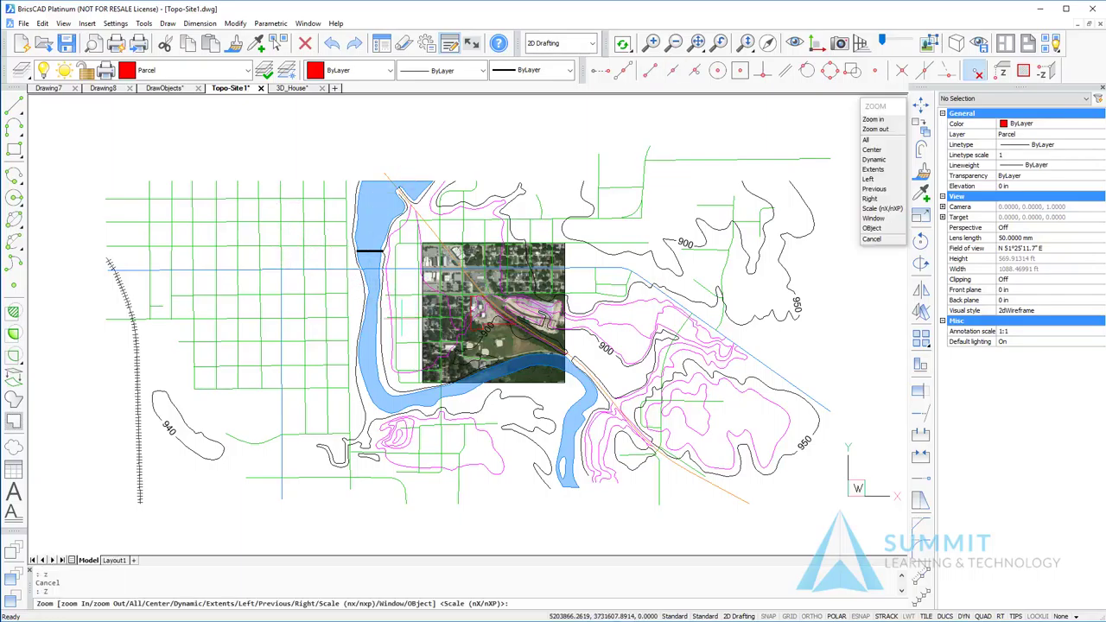
click(406, 310)
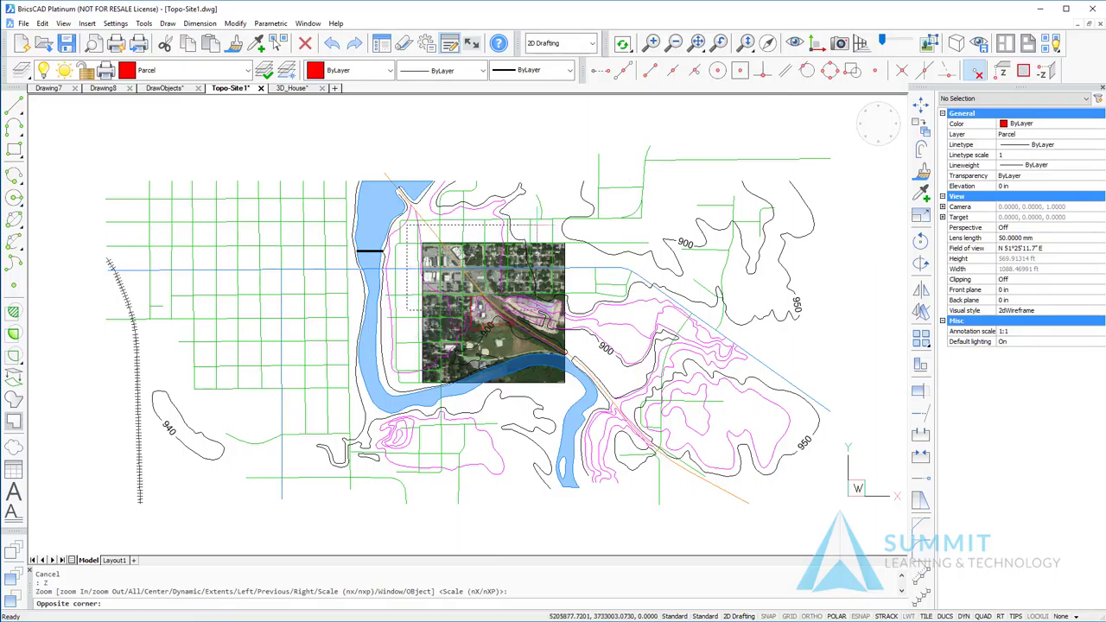
click(543, 232)
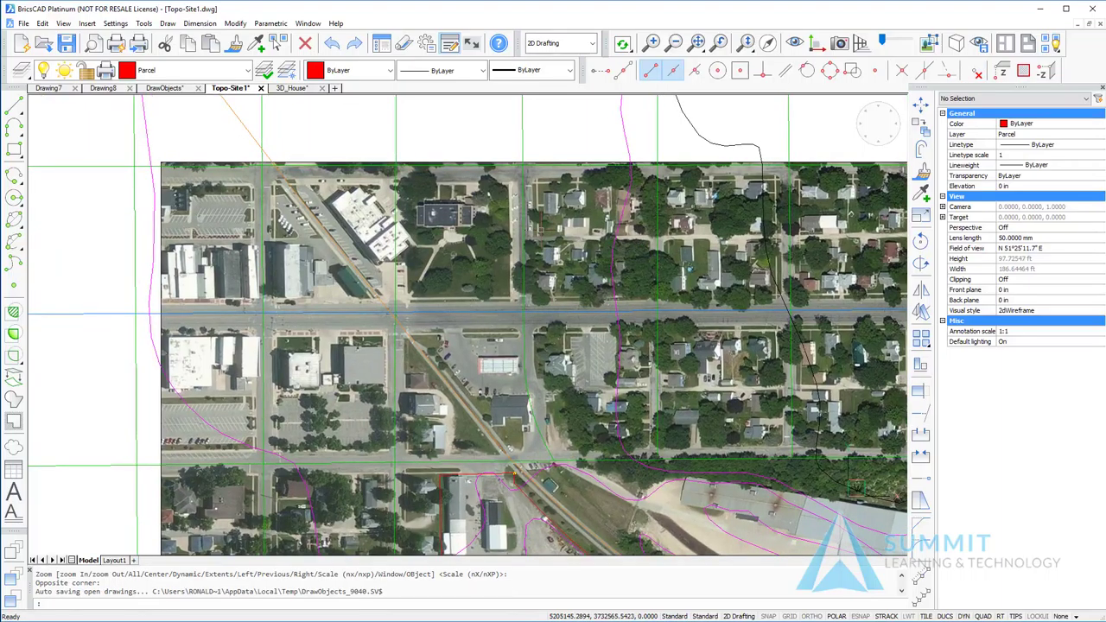
middle_click(544, 231)
middle_click(544, 231)
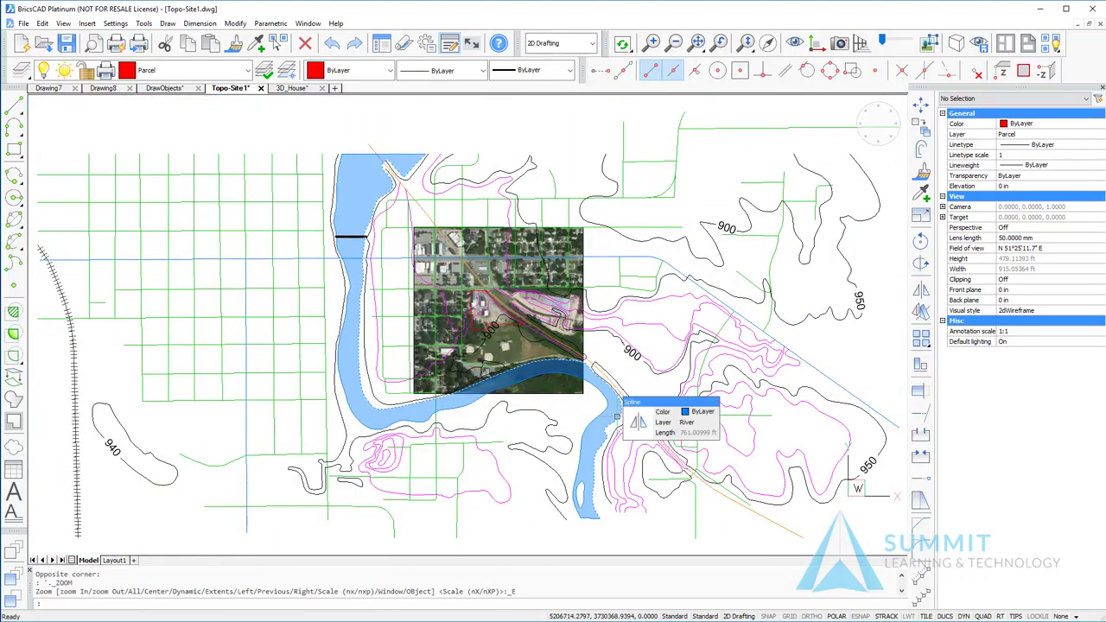
Window-zoom with Z tightly around the black bar crossing the river
text(z)
key(Return)
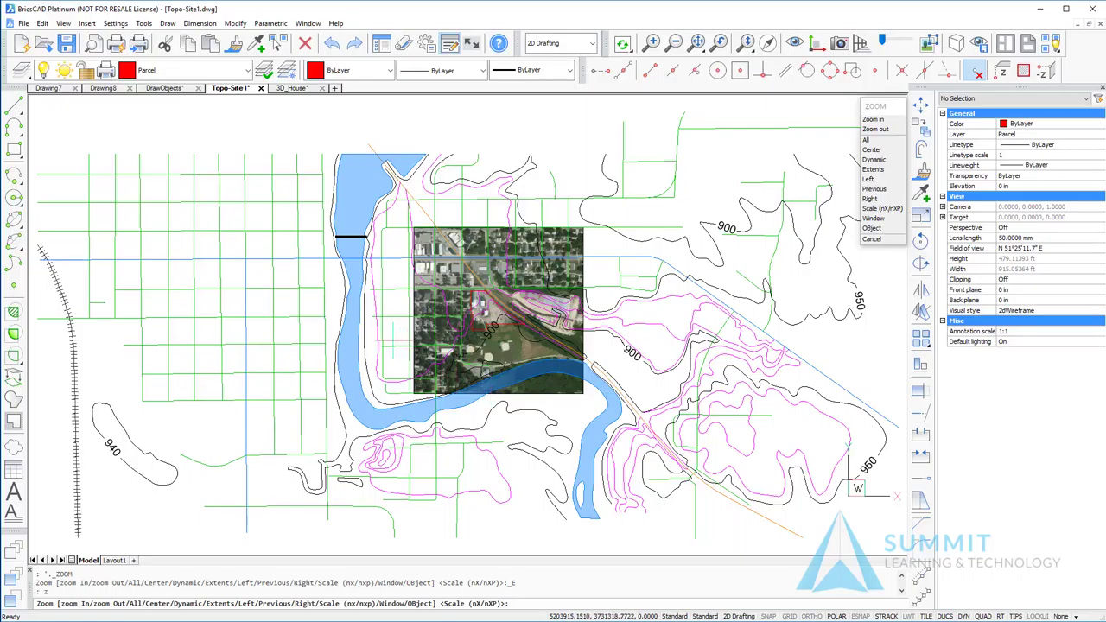
click(306, 213)
click(383, 261)
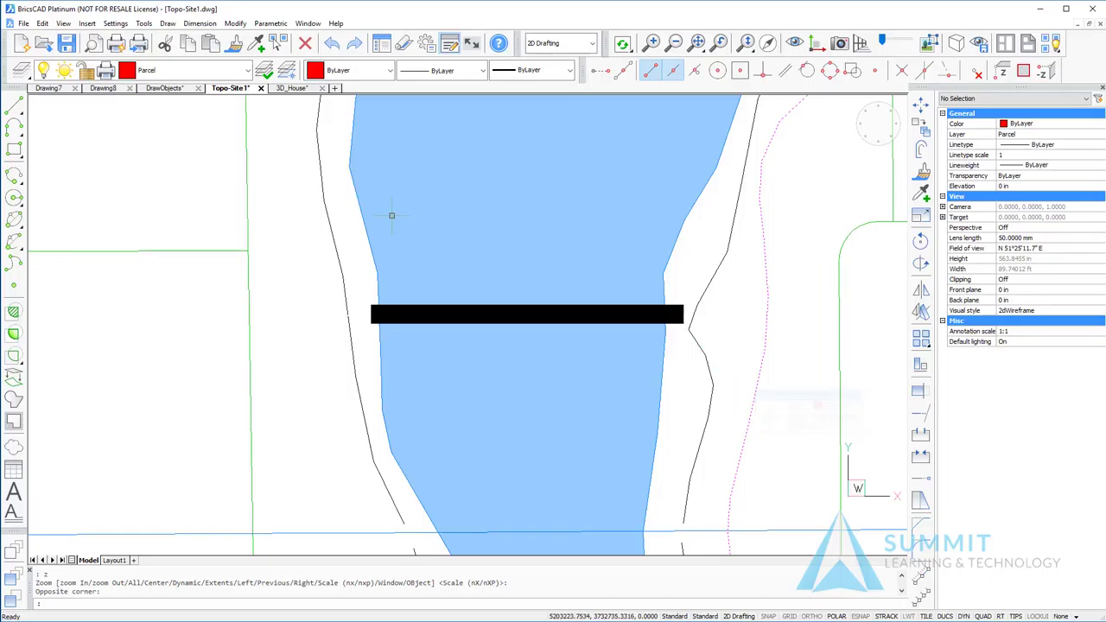
Bring up the 3D_House.dwg drawing showing the shaded two-storey house
click(300, 90)
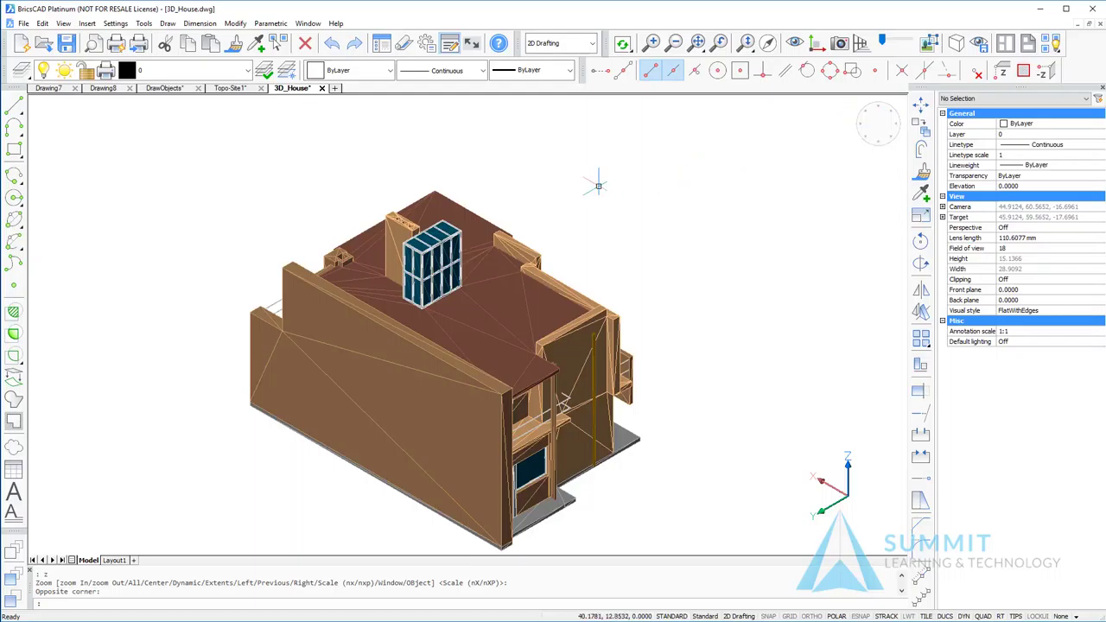
Cycle LookFrom through corner views, Right, Left and Front, ending on the Top roof plan
mouse_move(305, 376)
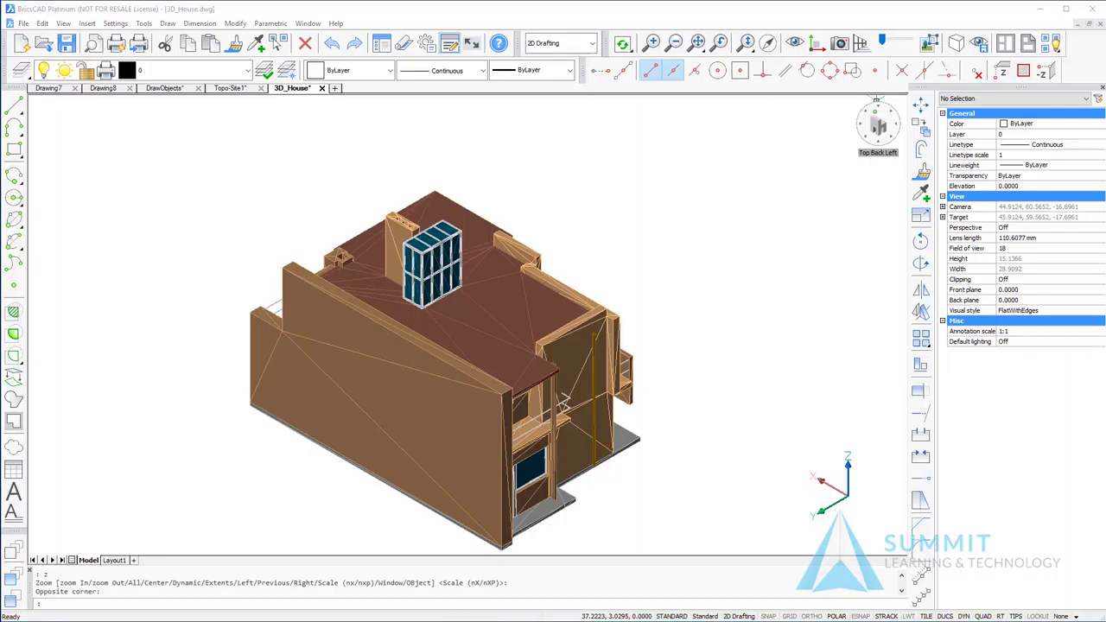
click(877, 100)
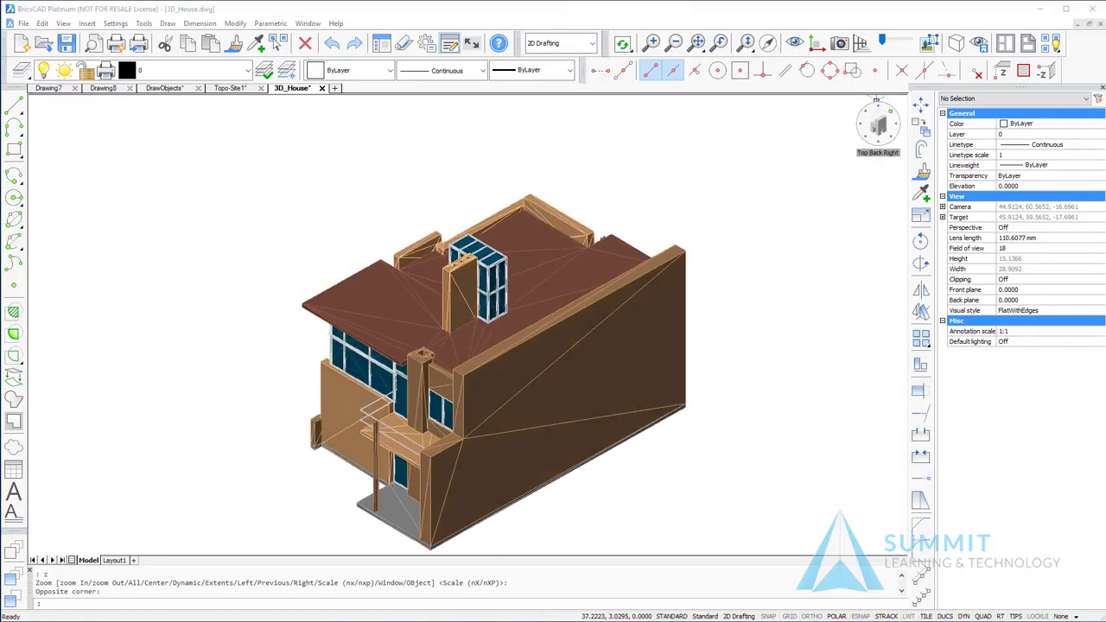
click(877, 100)
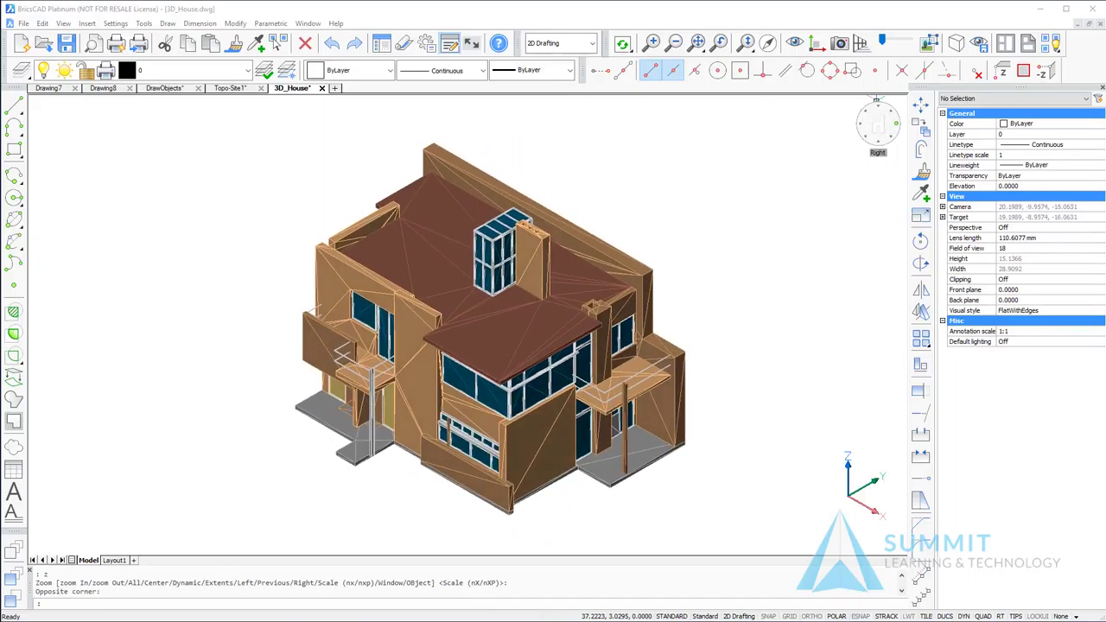
click(878, 100)
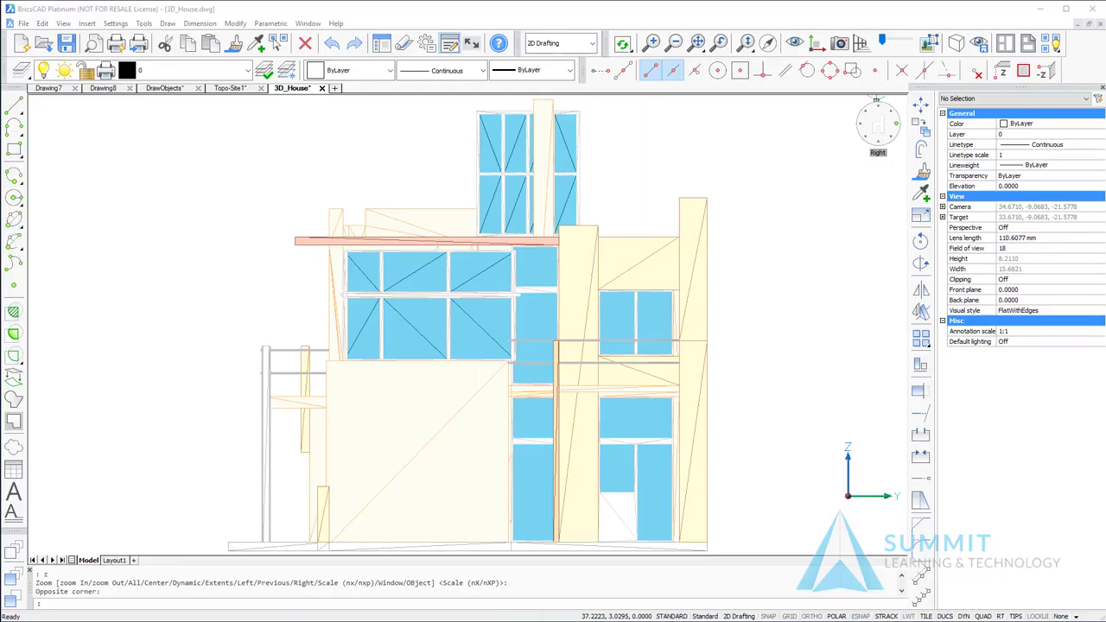
click(877, 100)
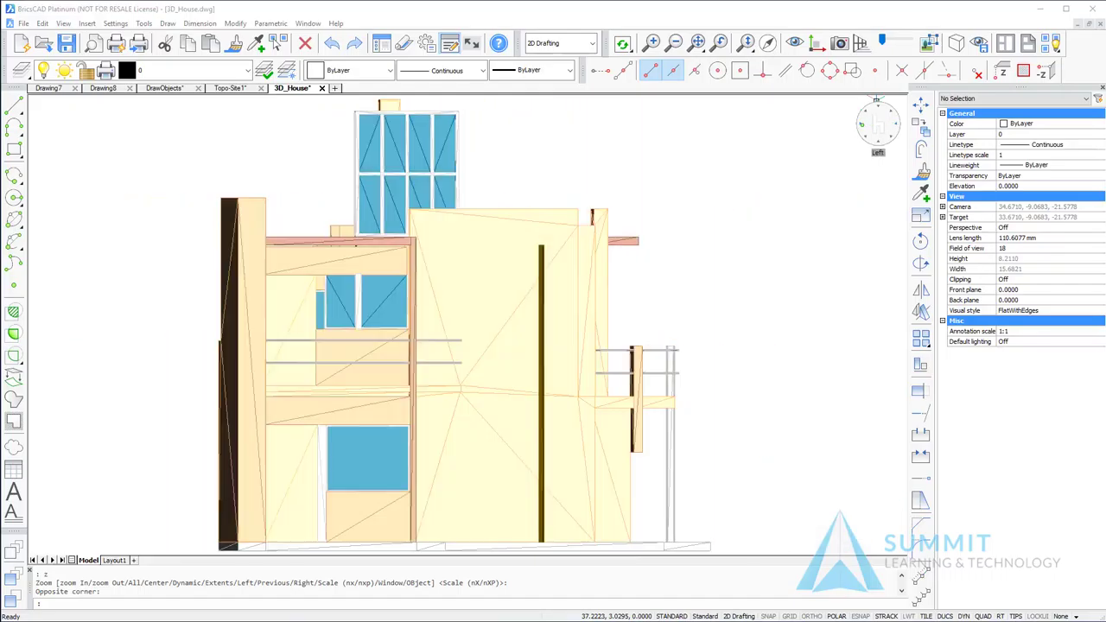
click(865, 145)
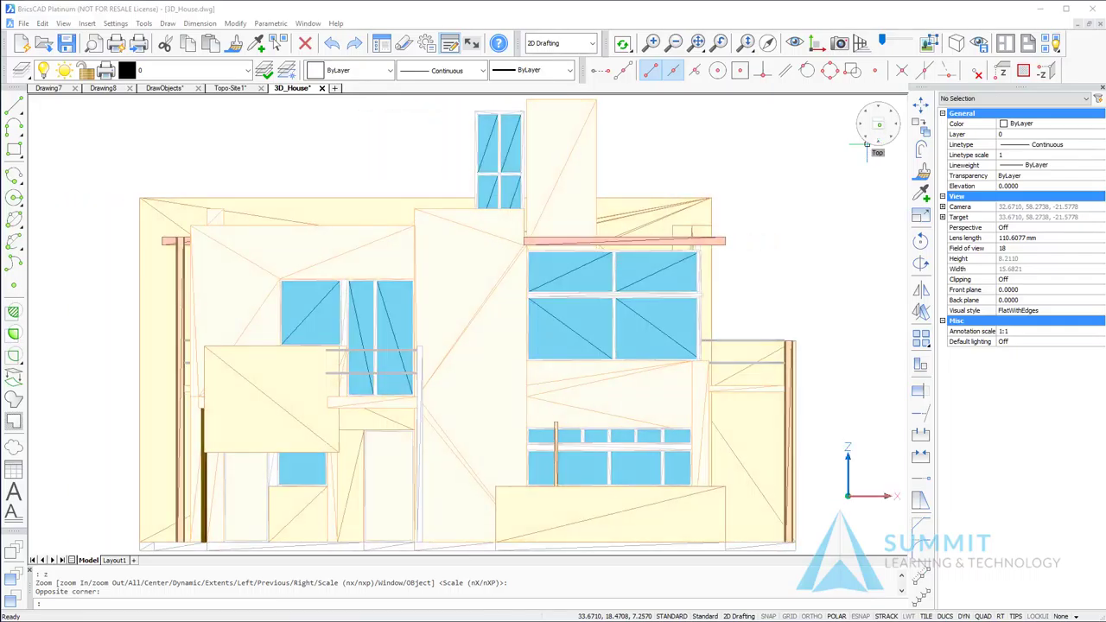
click(867, 145)
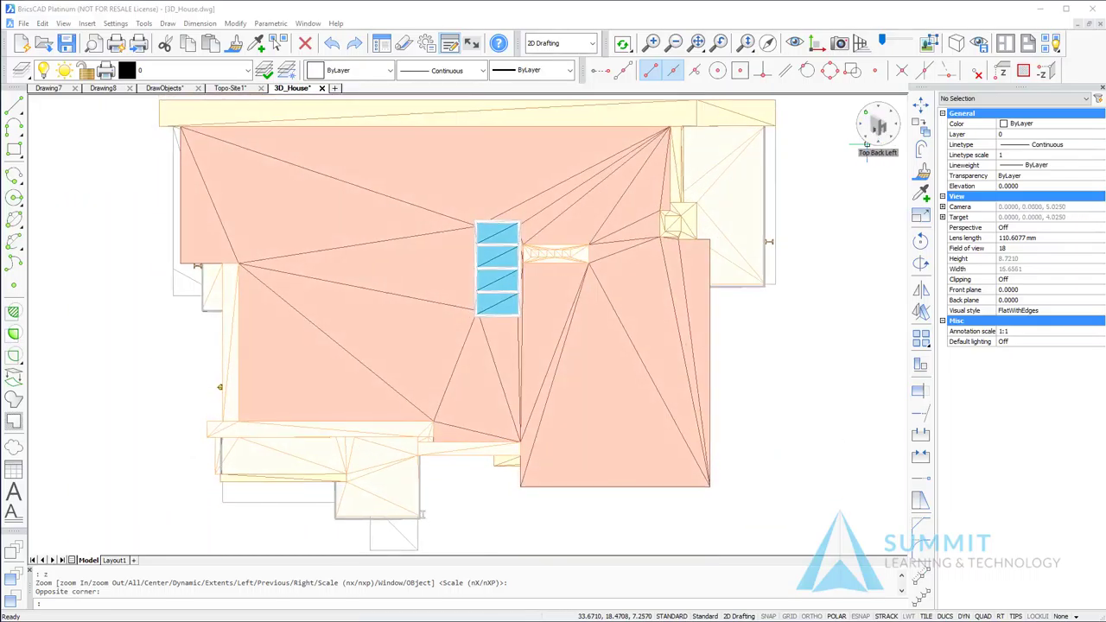
View the house from Top Back Right, Top Back Left, below Front Right, then back above
click(868, 144)
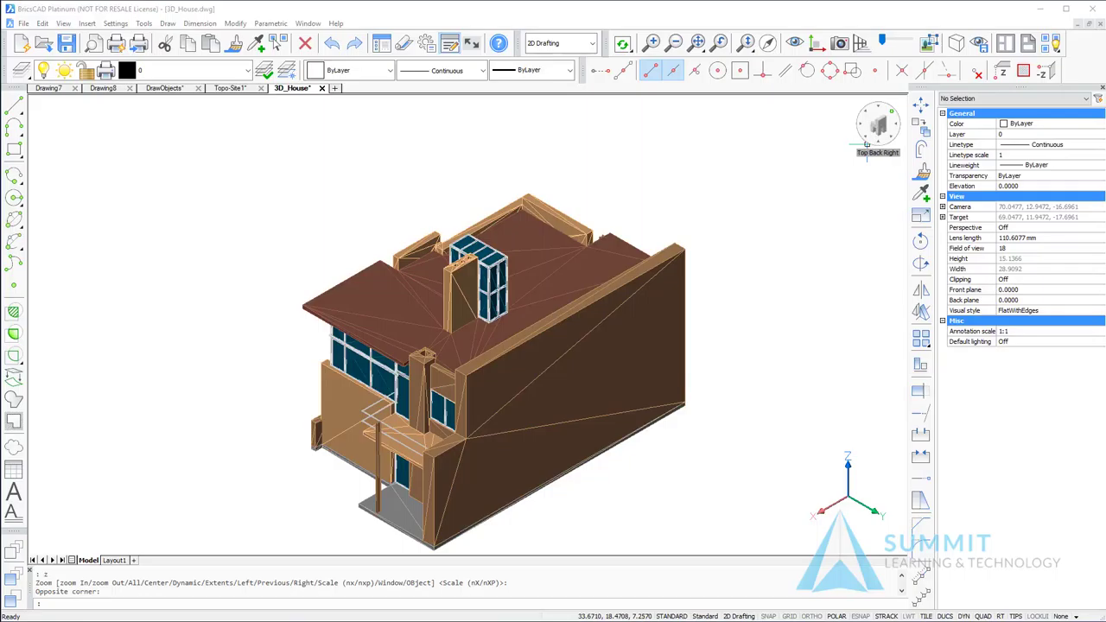
click(856, 113)
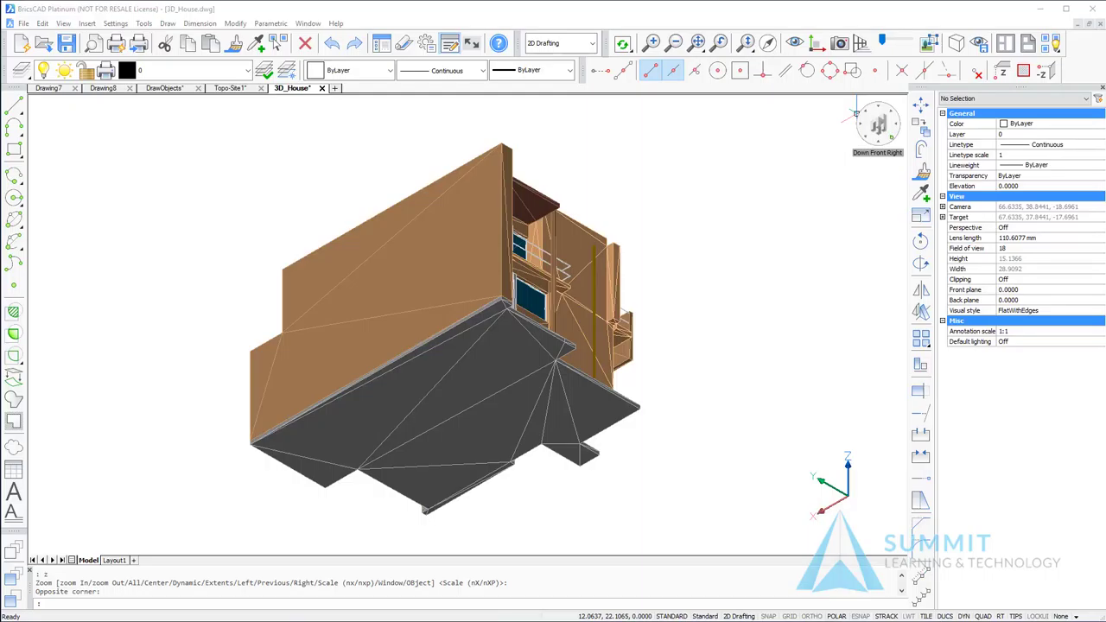
click(857, 113)
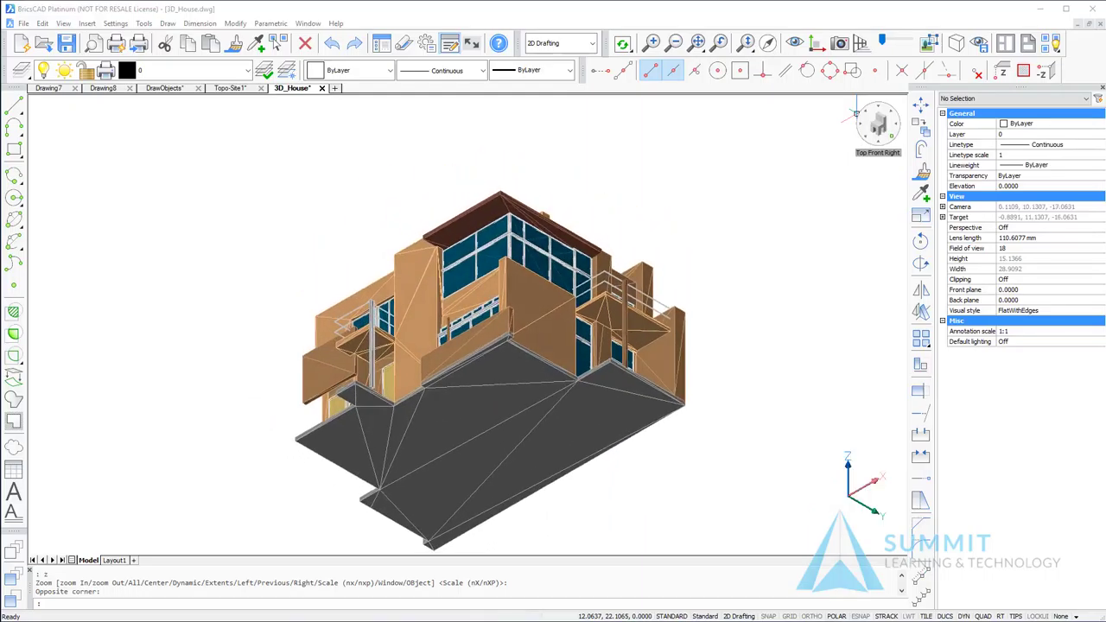
click(856, 112)
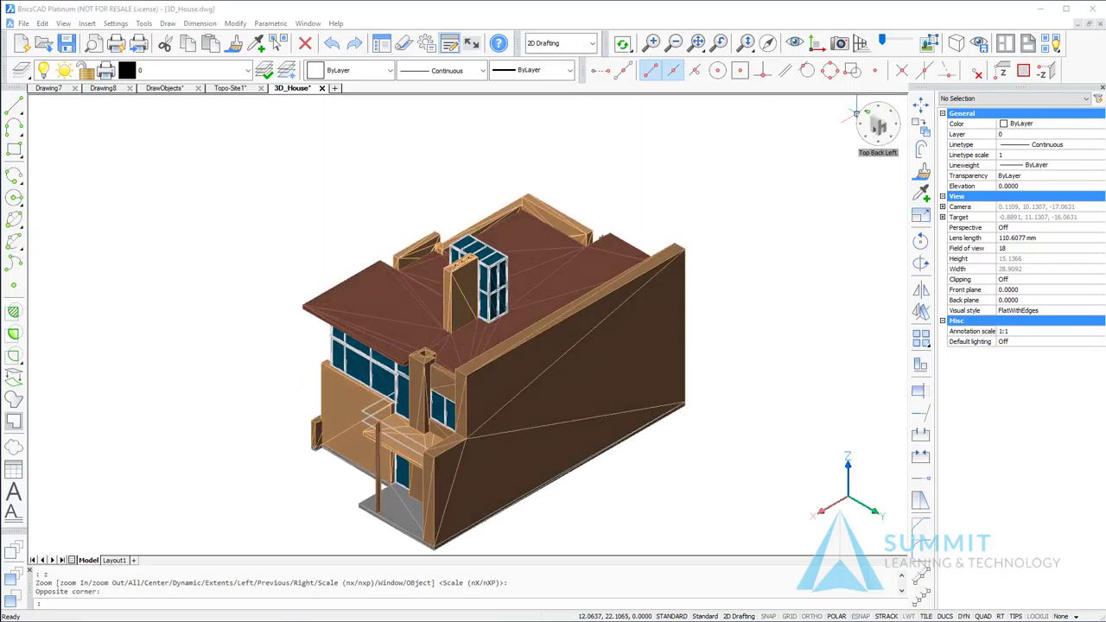
Step through another isometric, the Left elevation and Top Back Left, previewing underside views
click(856, 112)
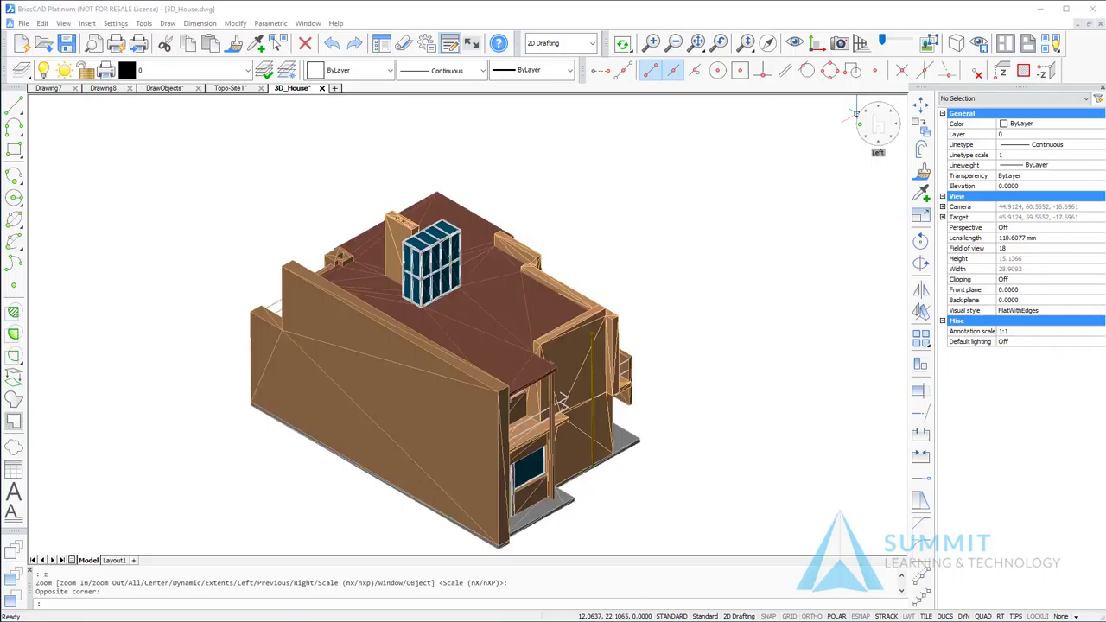
click(855, 113)
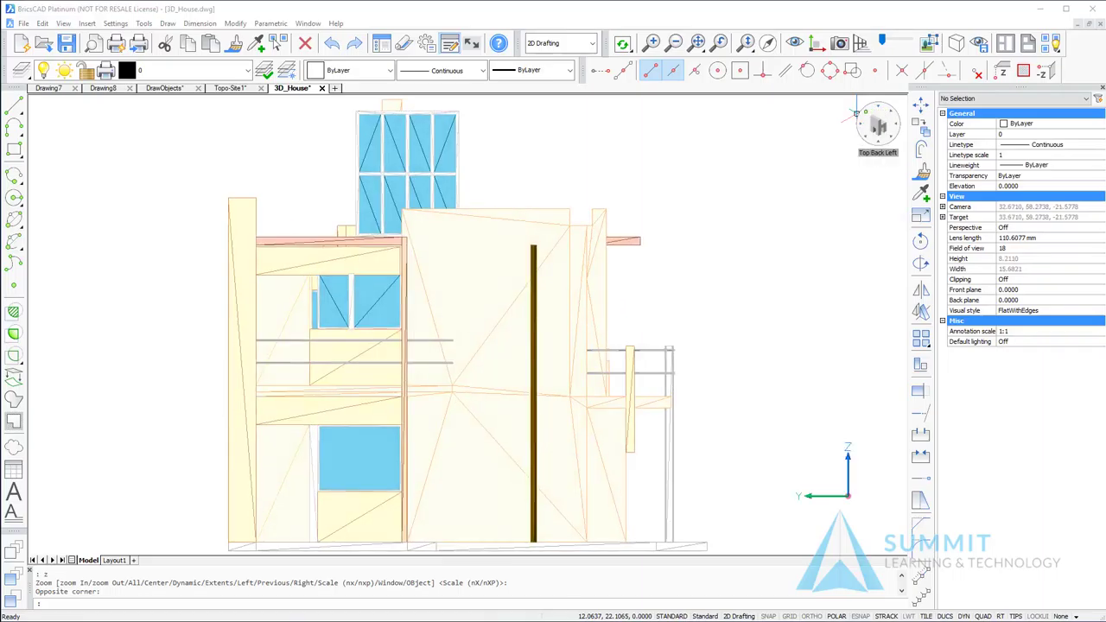
click(856, 113)
key(ctrl)
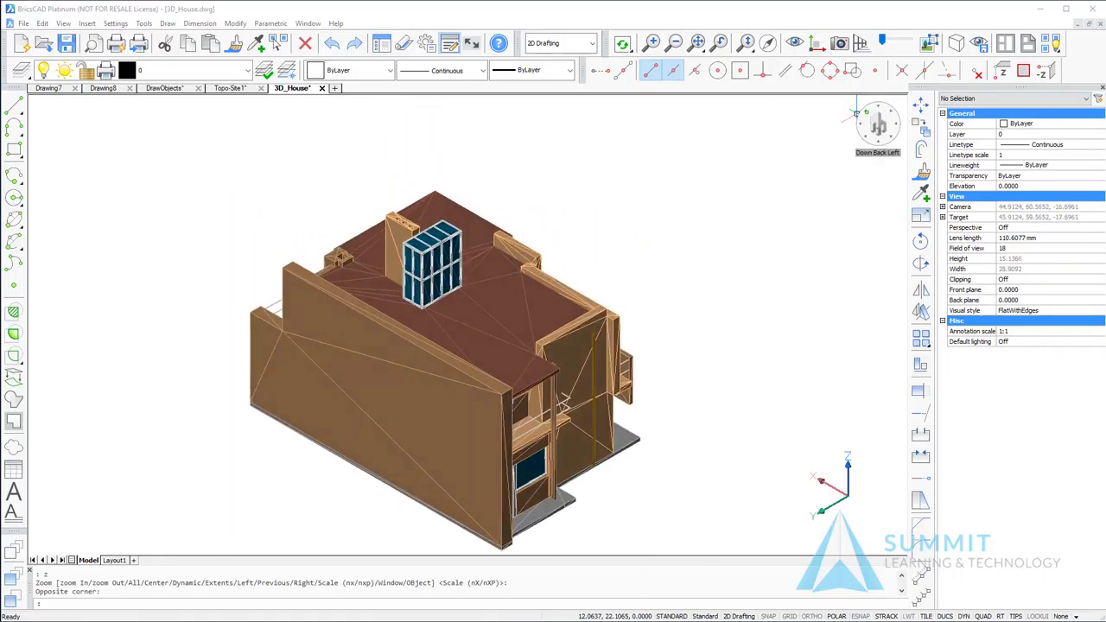
key(shift)
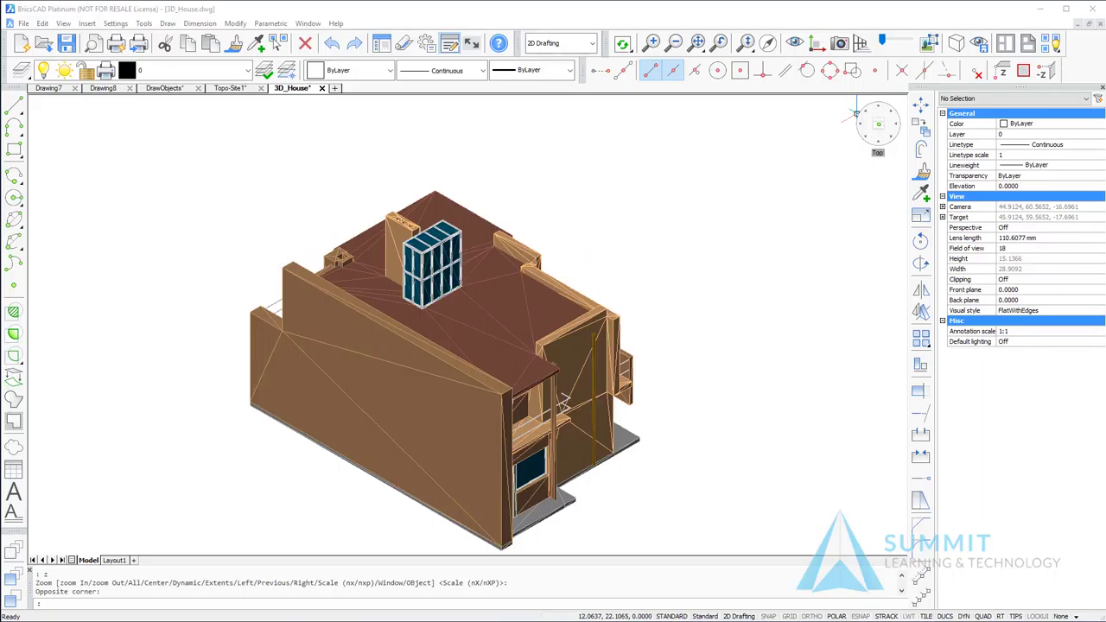
shift+click(856, 112)
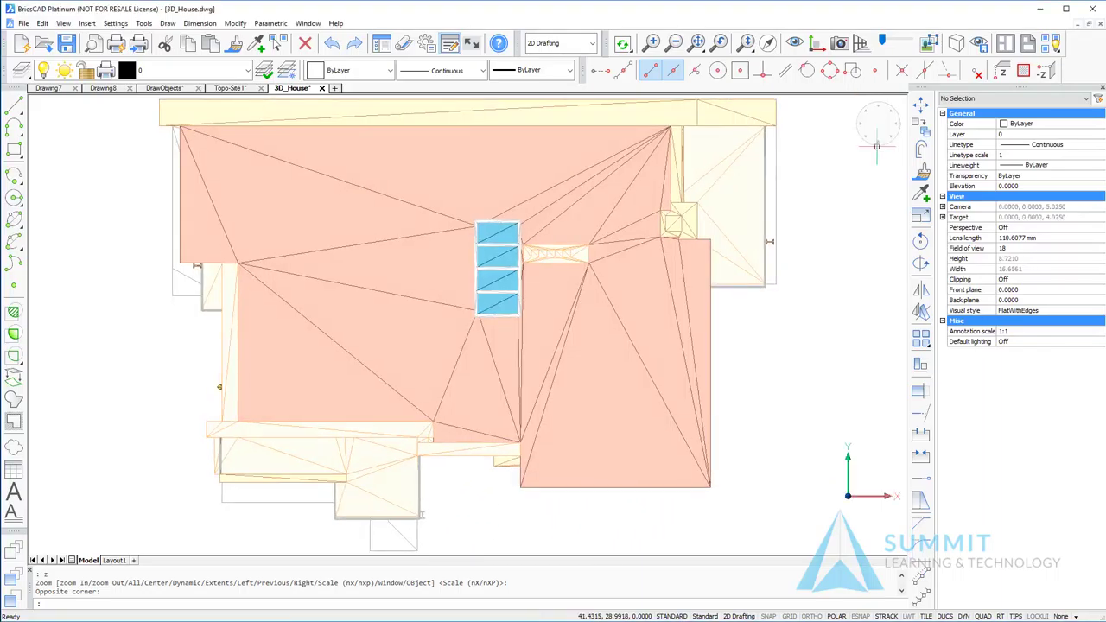
Show the house's Front elevation and Top Front Left view, then return to Topo-Site1
click(877, 144)
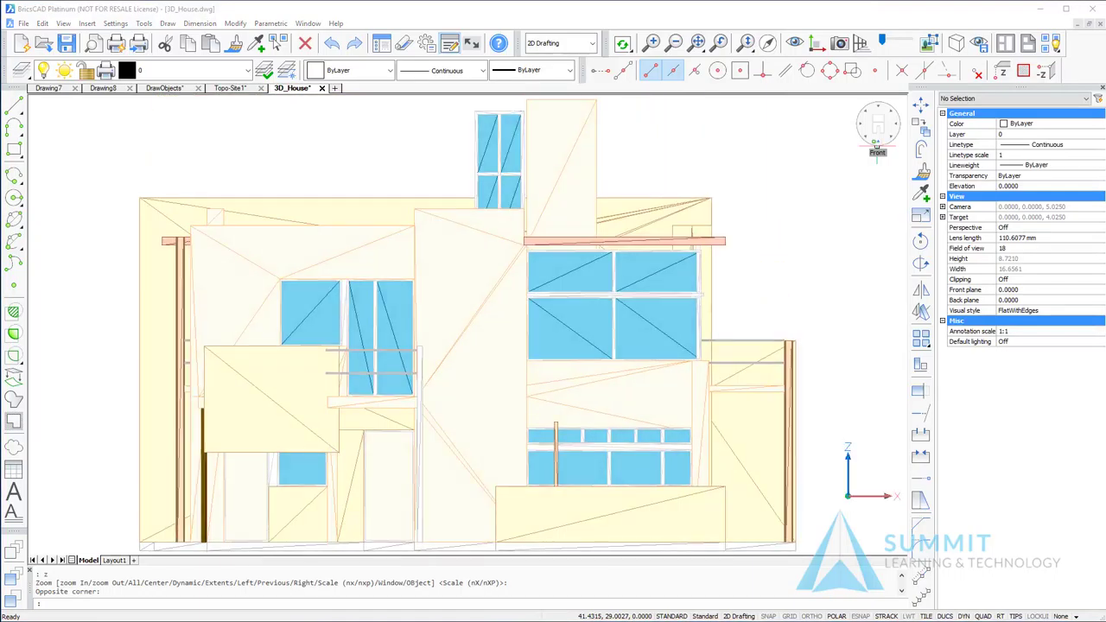
click(877, 146)
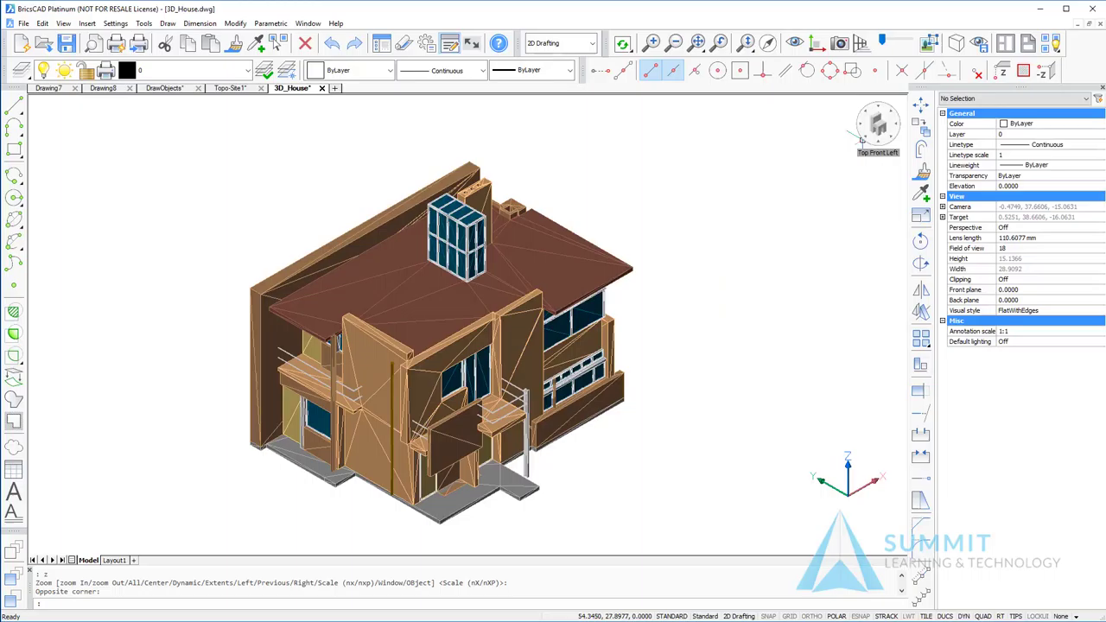
click(229, 88)
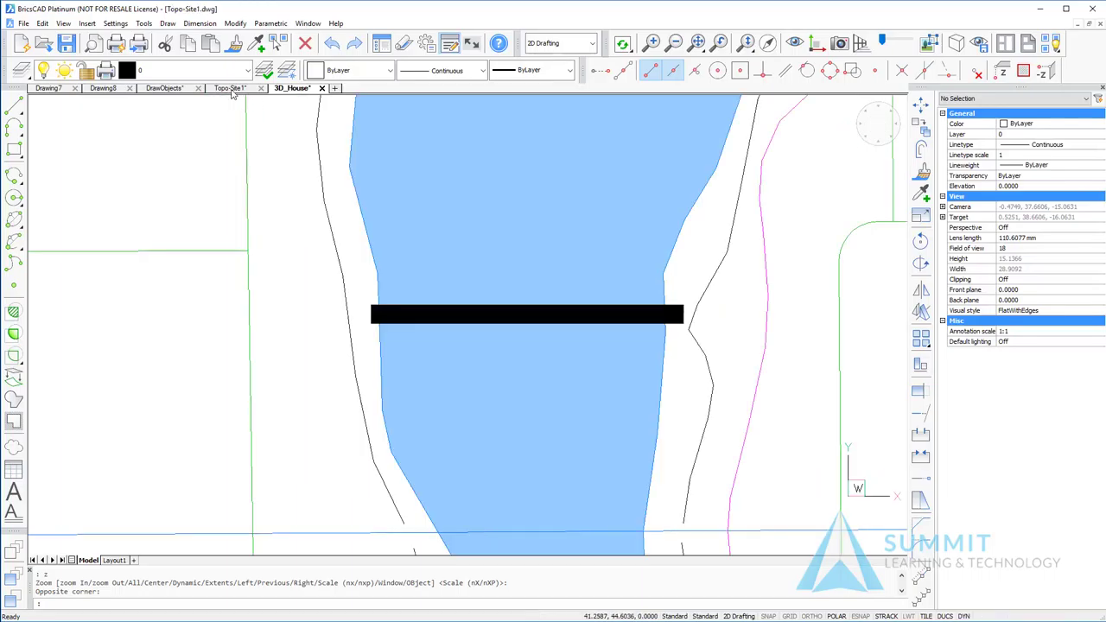
Zoom to extents so the river, aerial image, streets and 900-950 contours all fit
middle_click(815, 153)
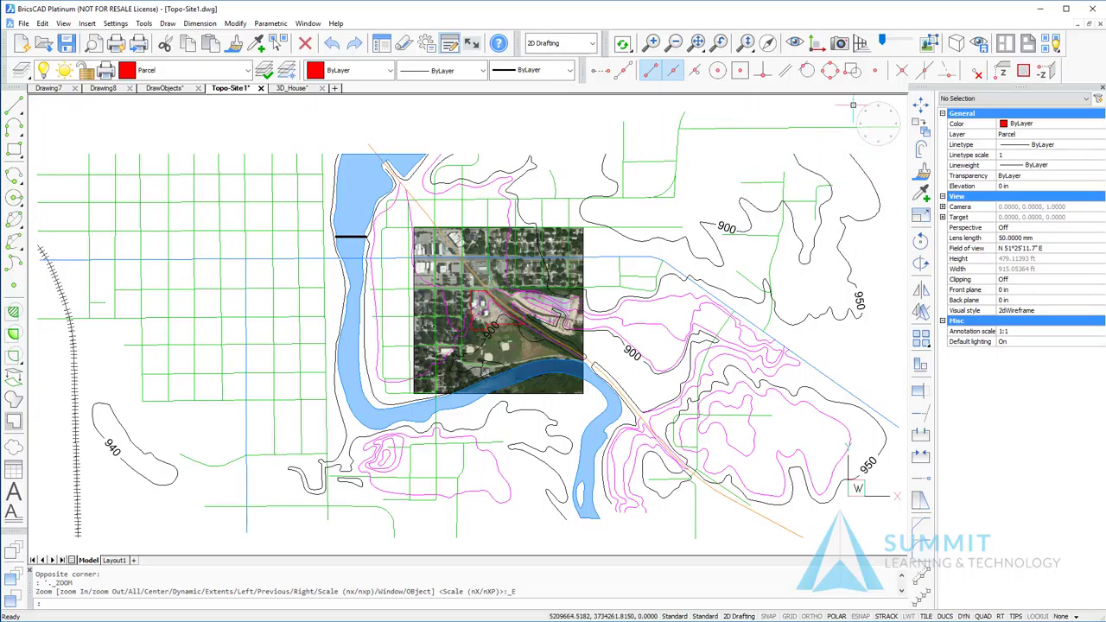
mouse_move(859, 110)
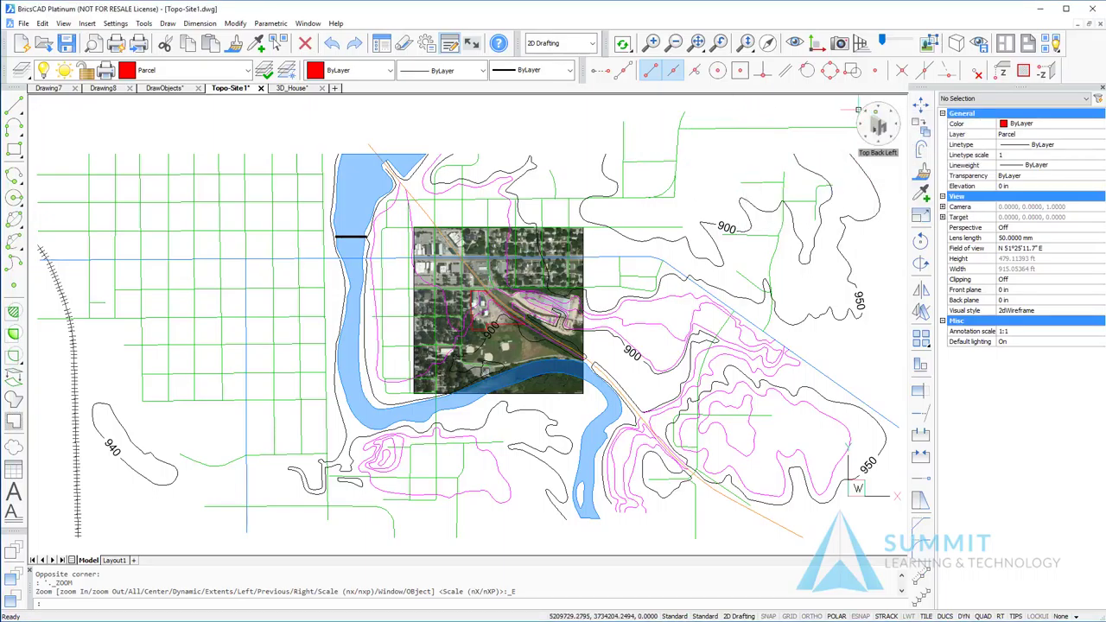
Enable LookFrom Twist Mode, twist the plan to 180, 135, 90 and 45 degrees, then Twist Home
right_click(871, 106)
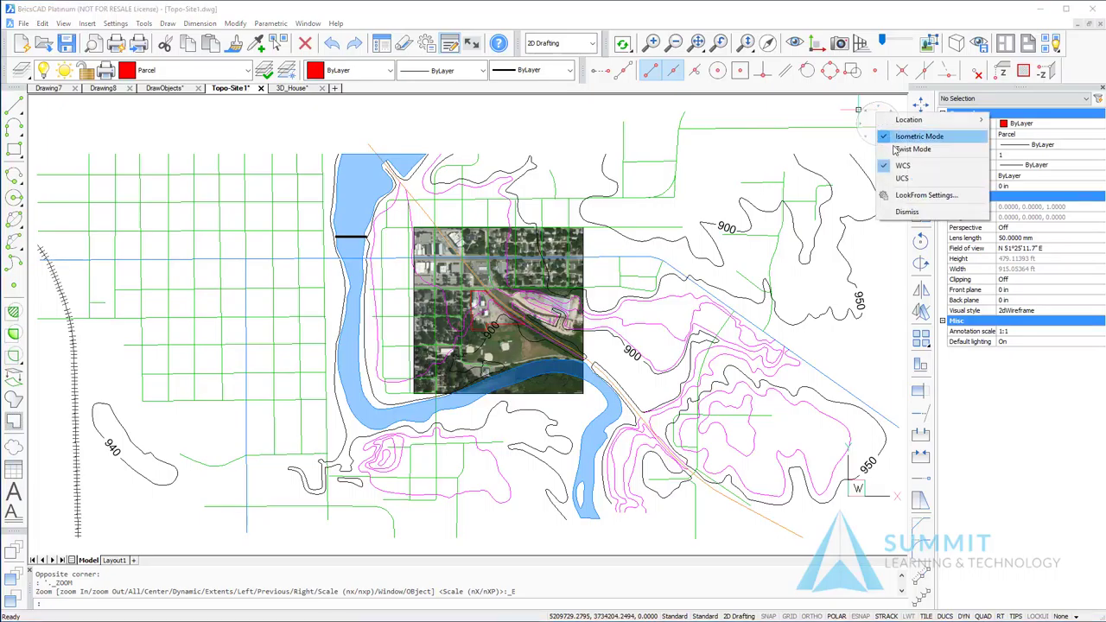
click(895, 147)
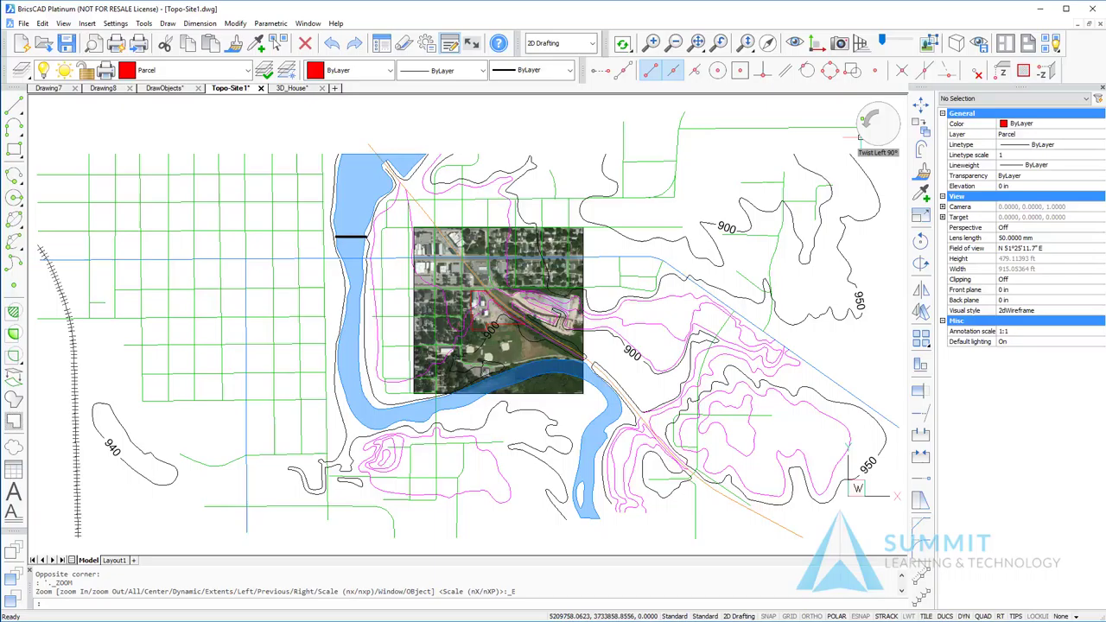
click(873, 113)
click(867, 123)
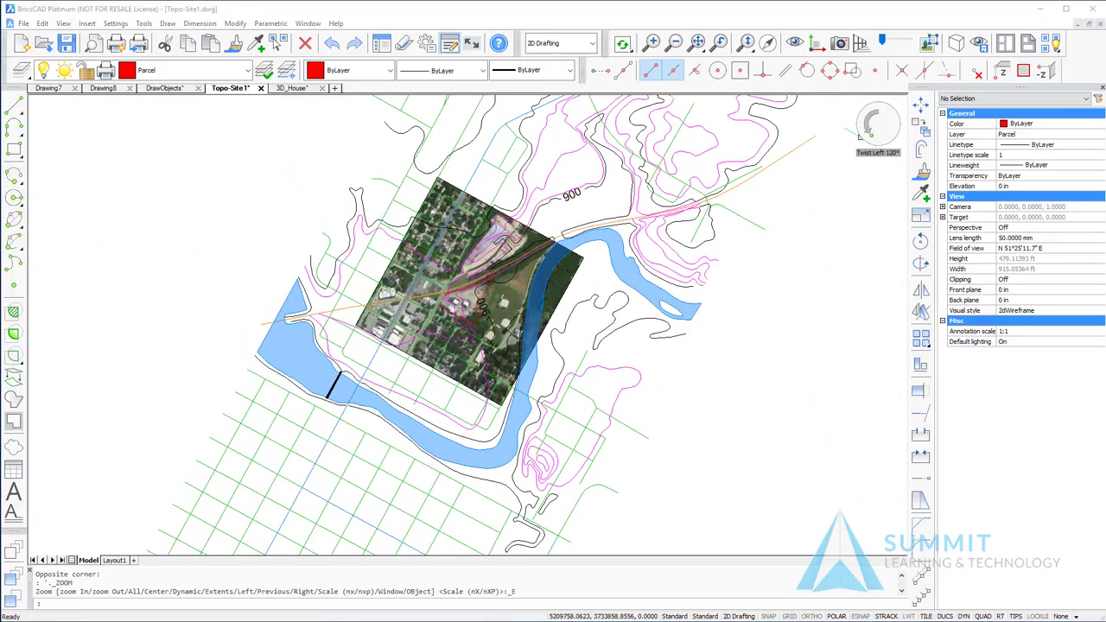
click(860, 136)
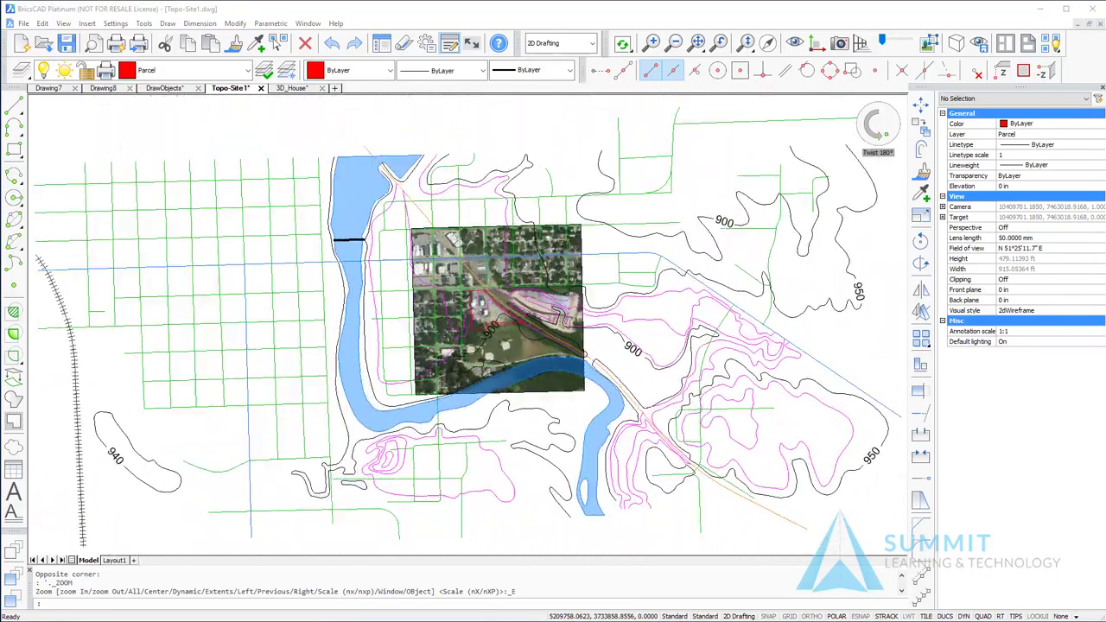
click(860, 136)
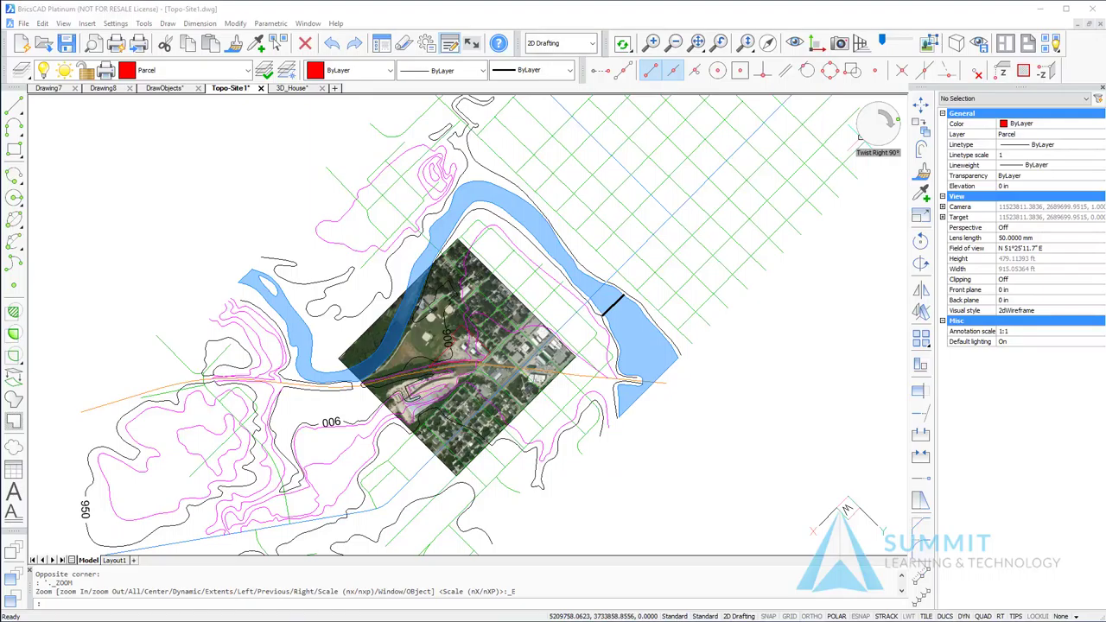
click(860, 136)
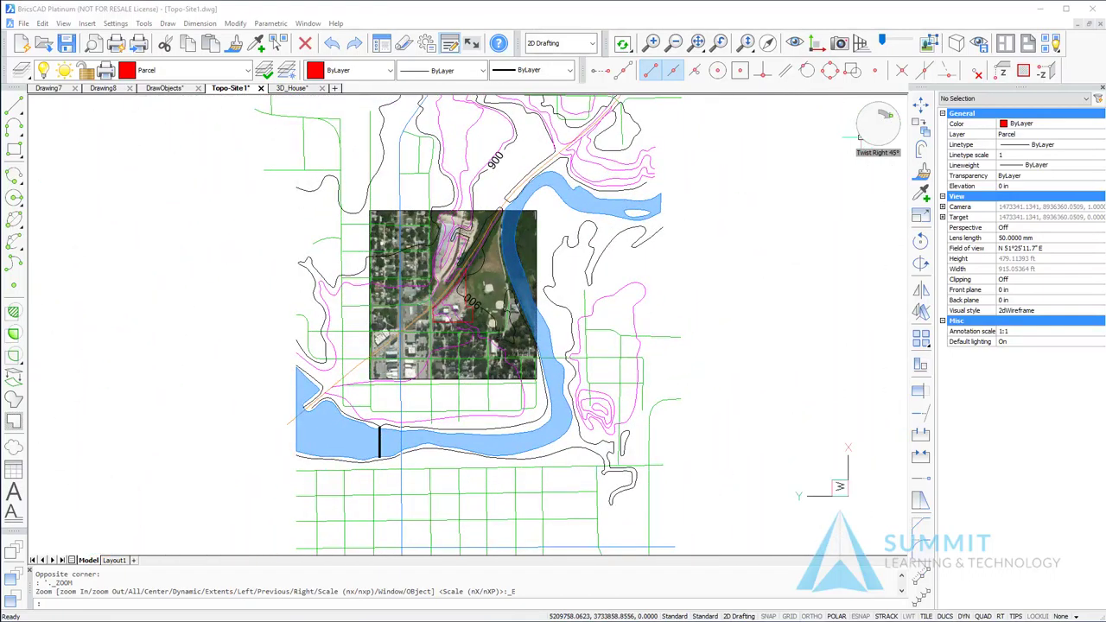
click(860, 136)
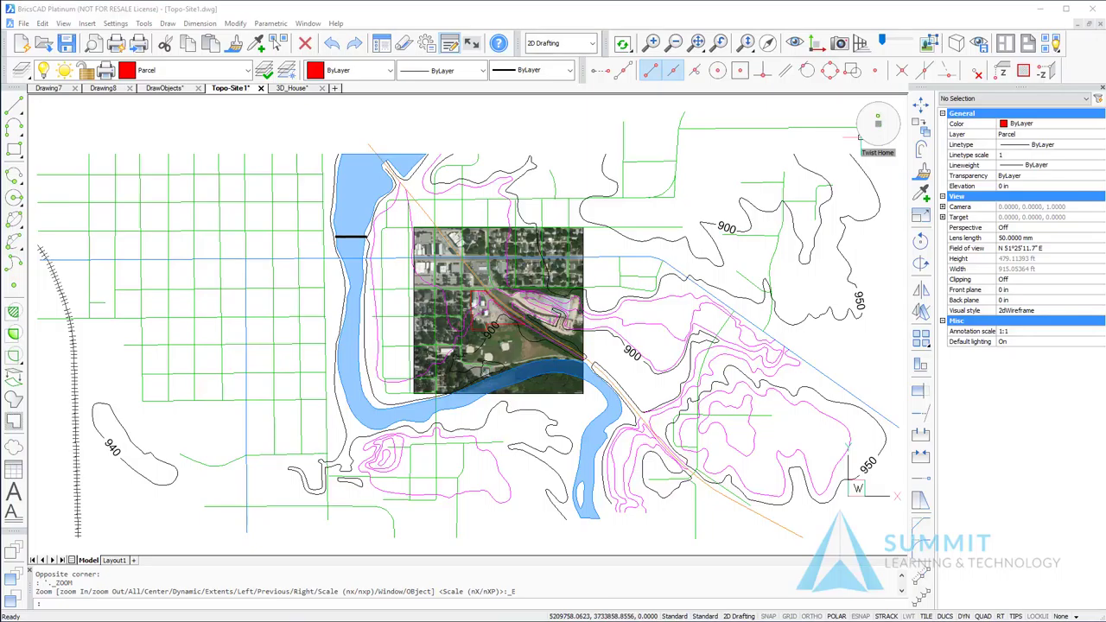
Switch the LookFrom widget from twist mode back to Isometric Mode
right_click(875, 113)
mouse_move(913, 133)
click(1027, 133)
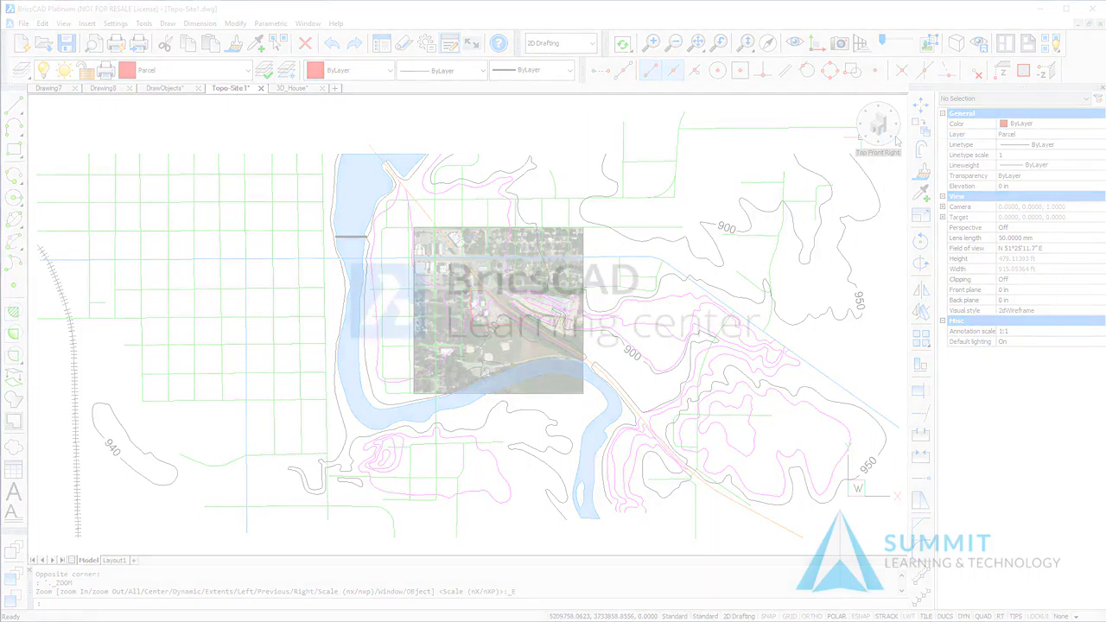